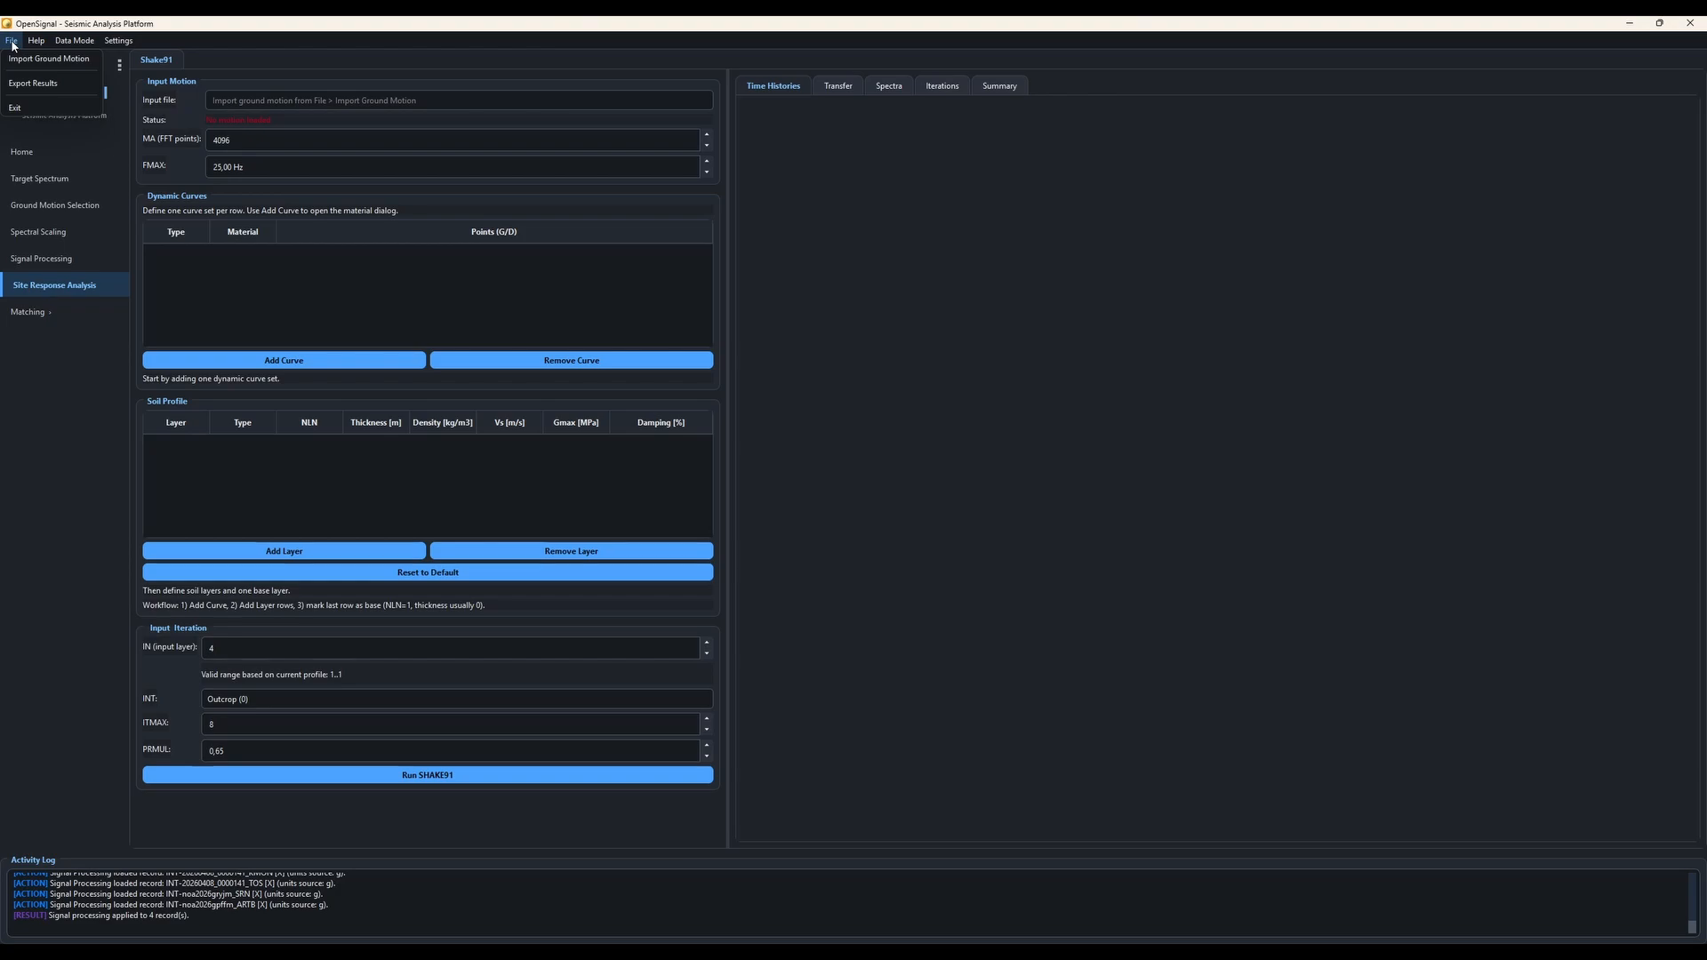
Step: Import ChiChi.txt from the Downloads folder as the ground motion input file
click(14, 58)
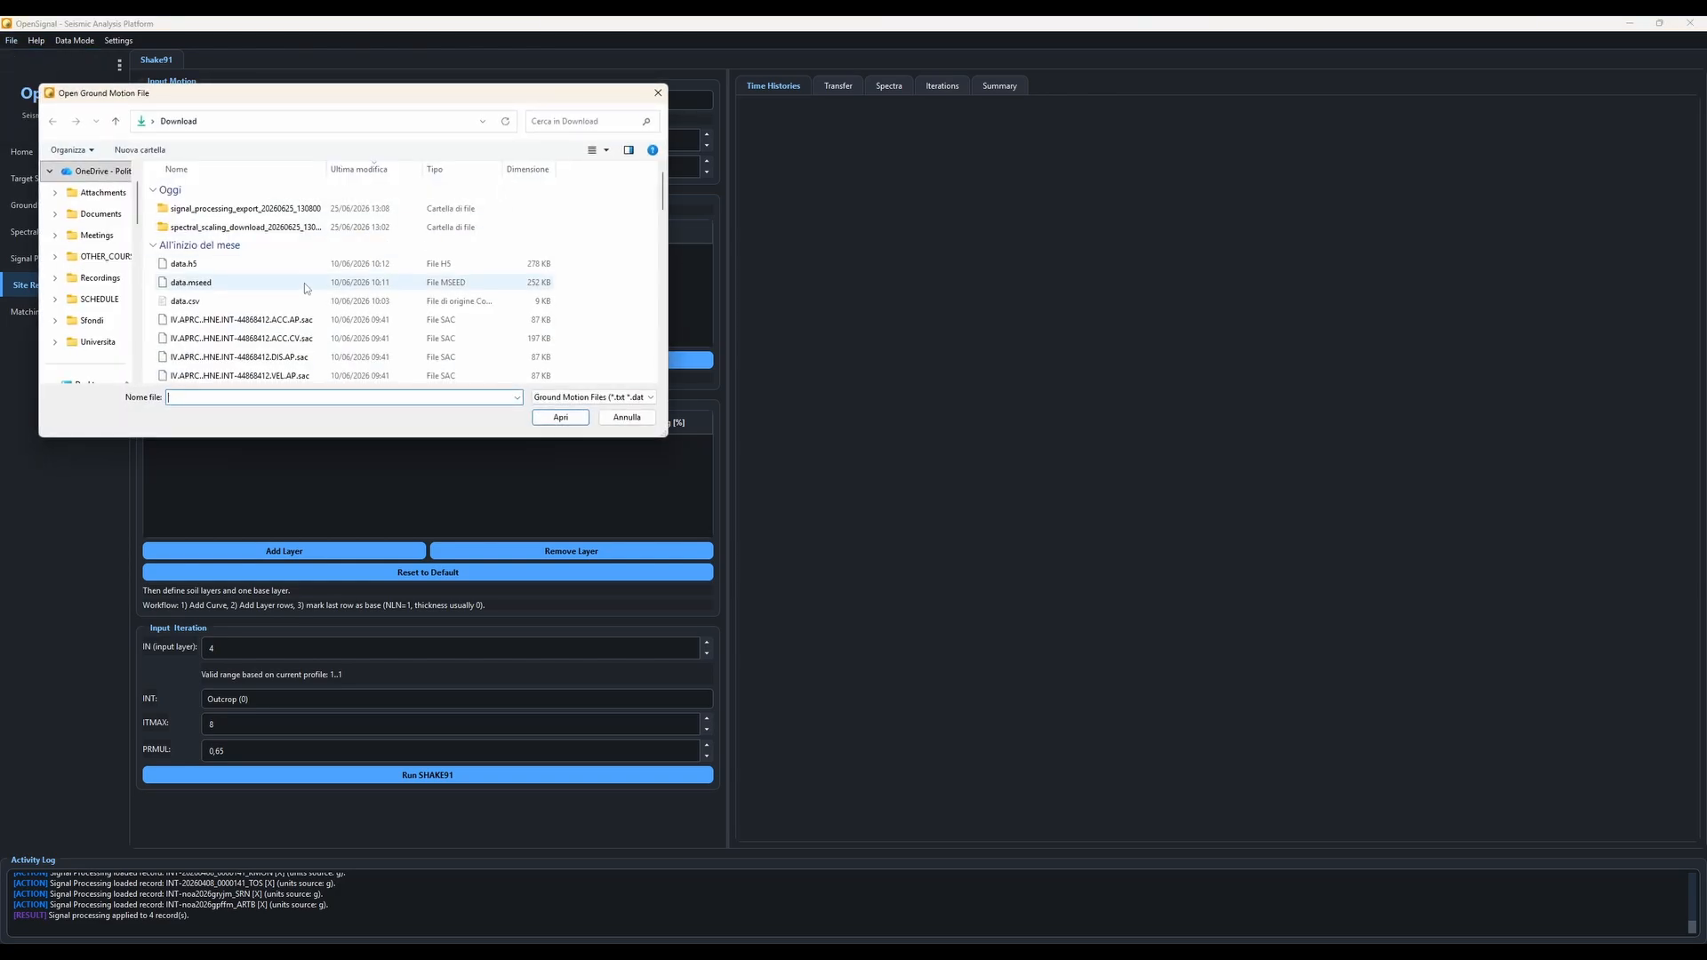
scroll(304, 285, down, 3)
double_click(232, 358)
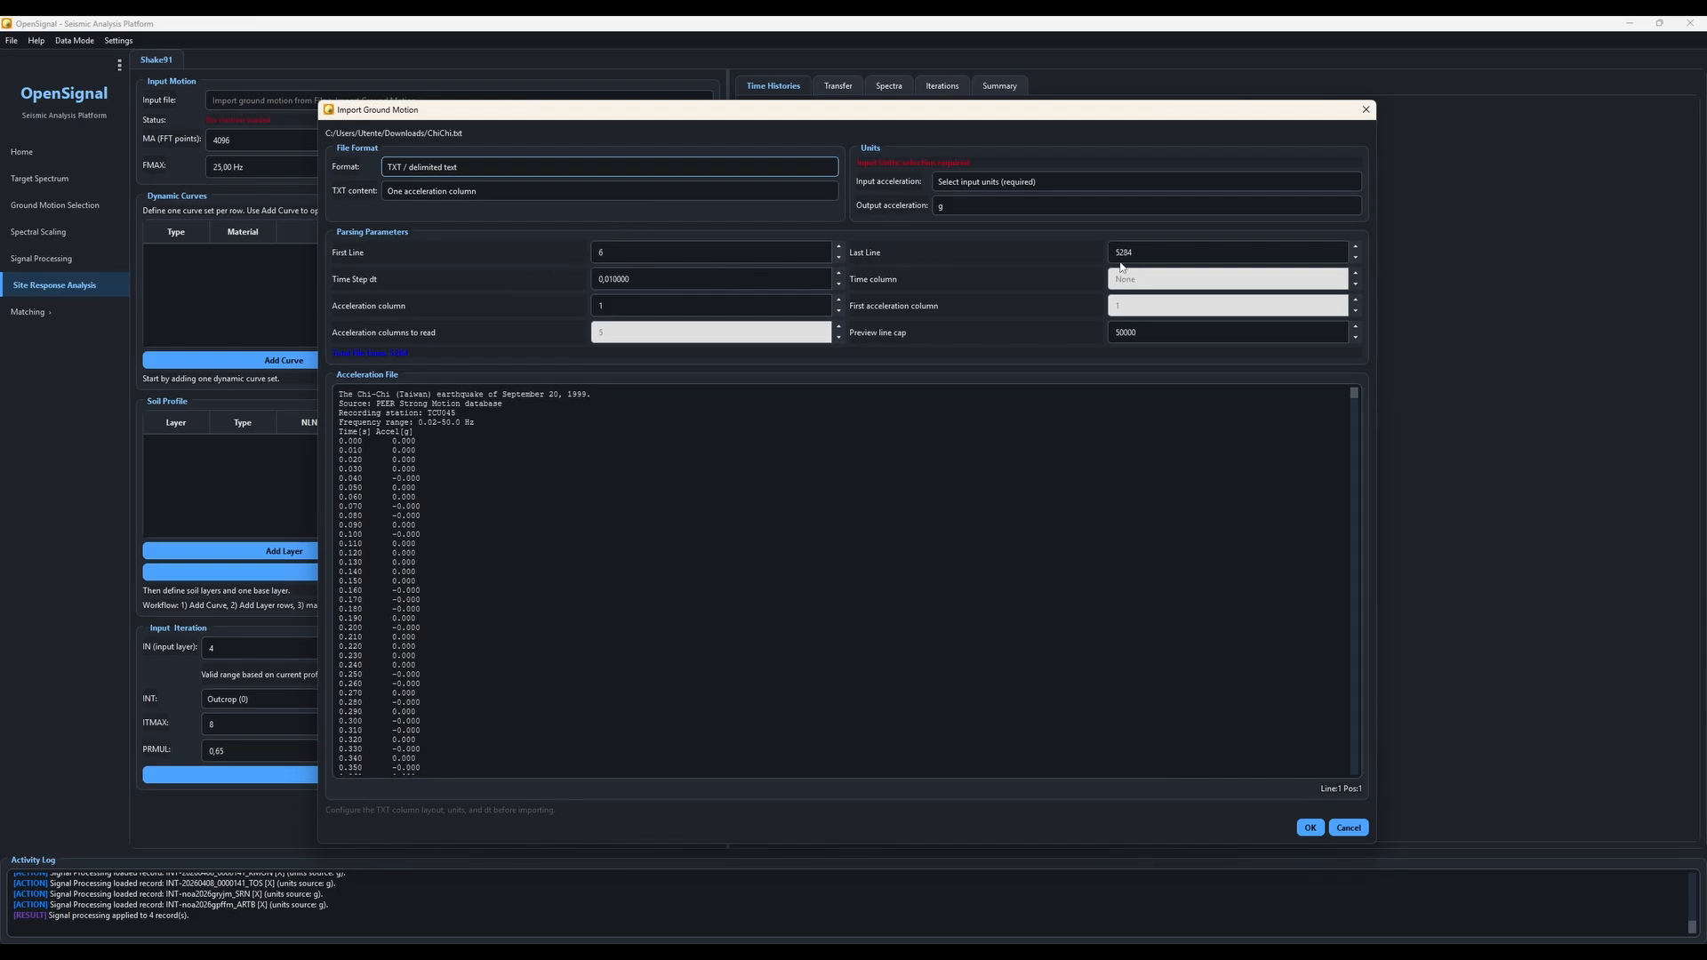
Step: Set the TXT content to Time + acceleration columns and the input acceleration units to g, then confirm the import
click(397, 196)
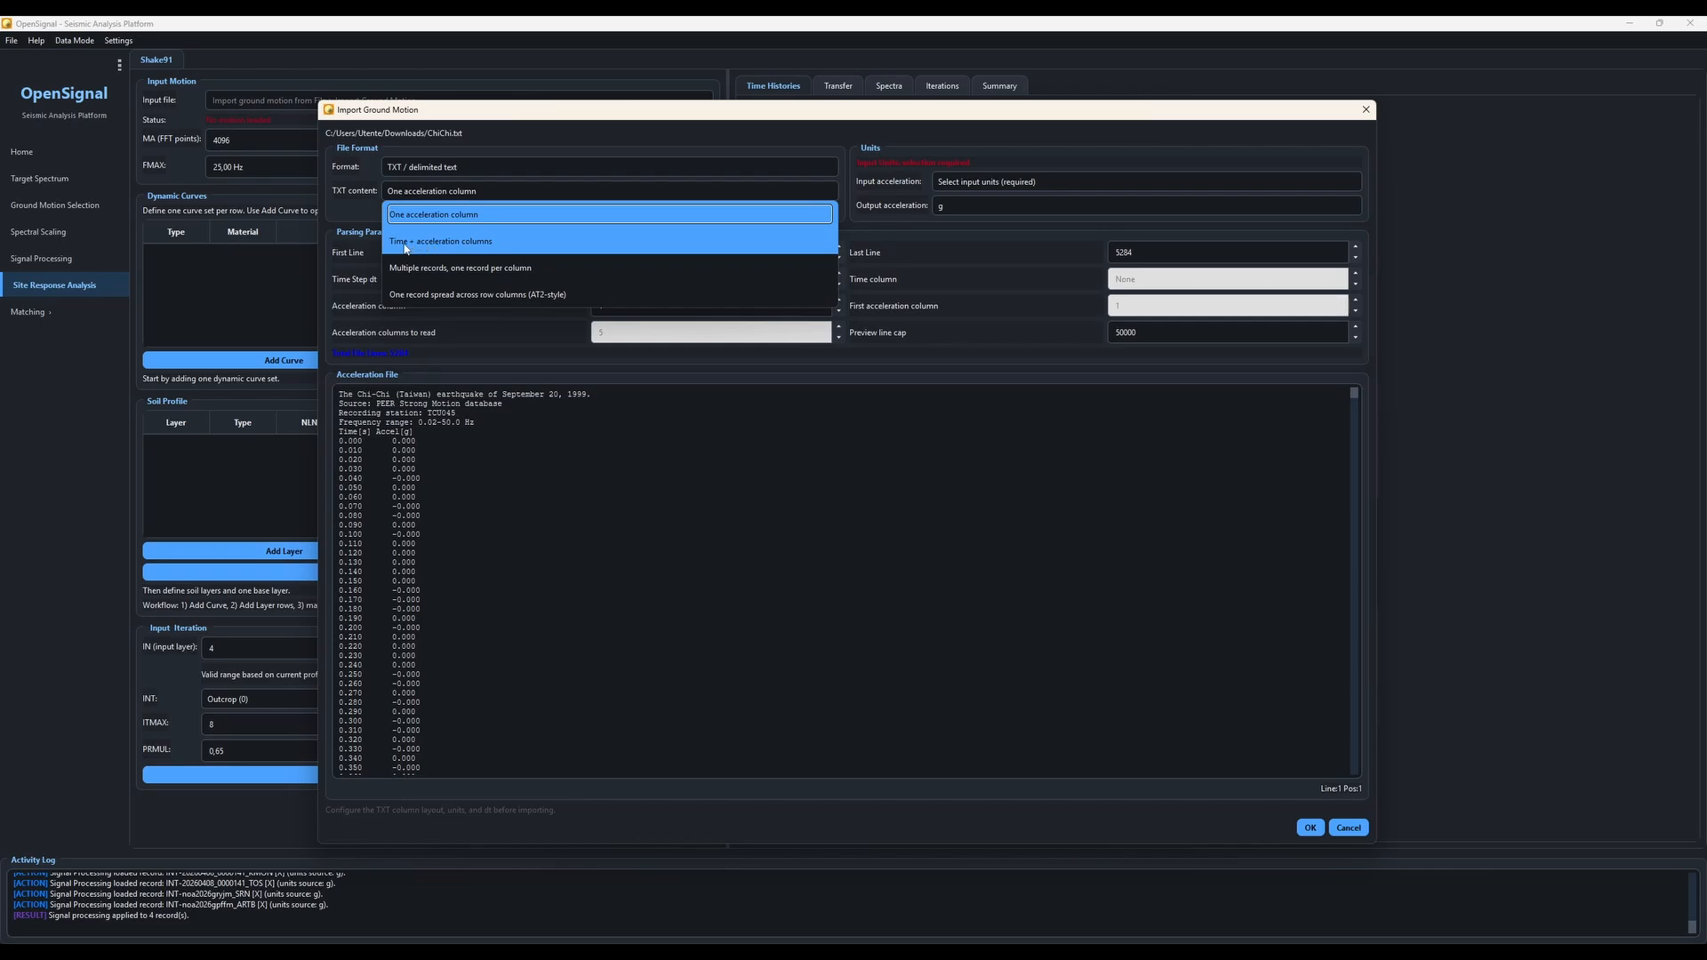
click(439, 242)
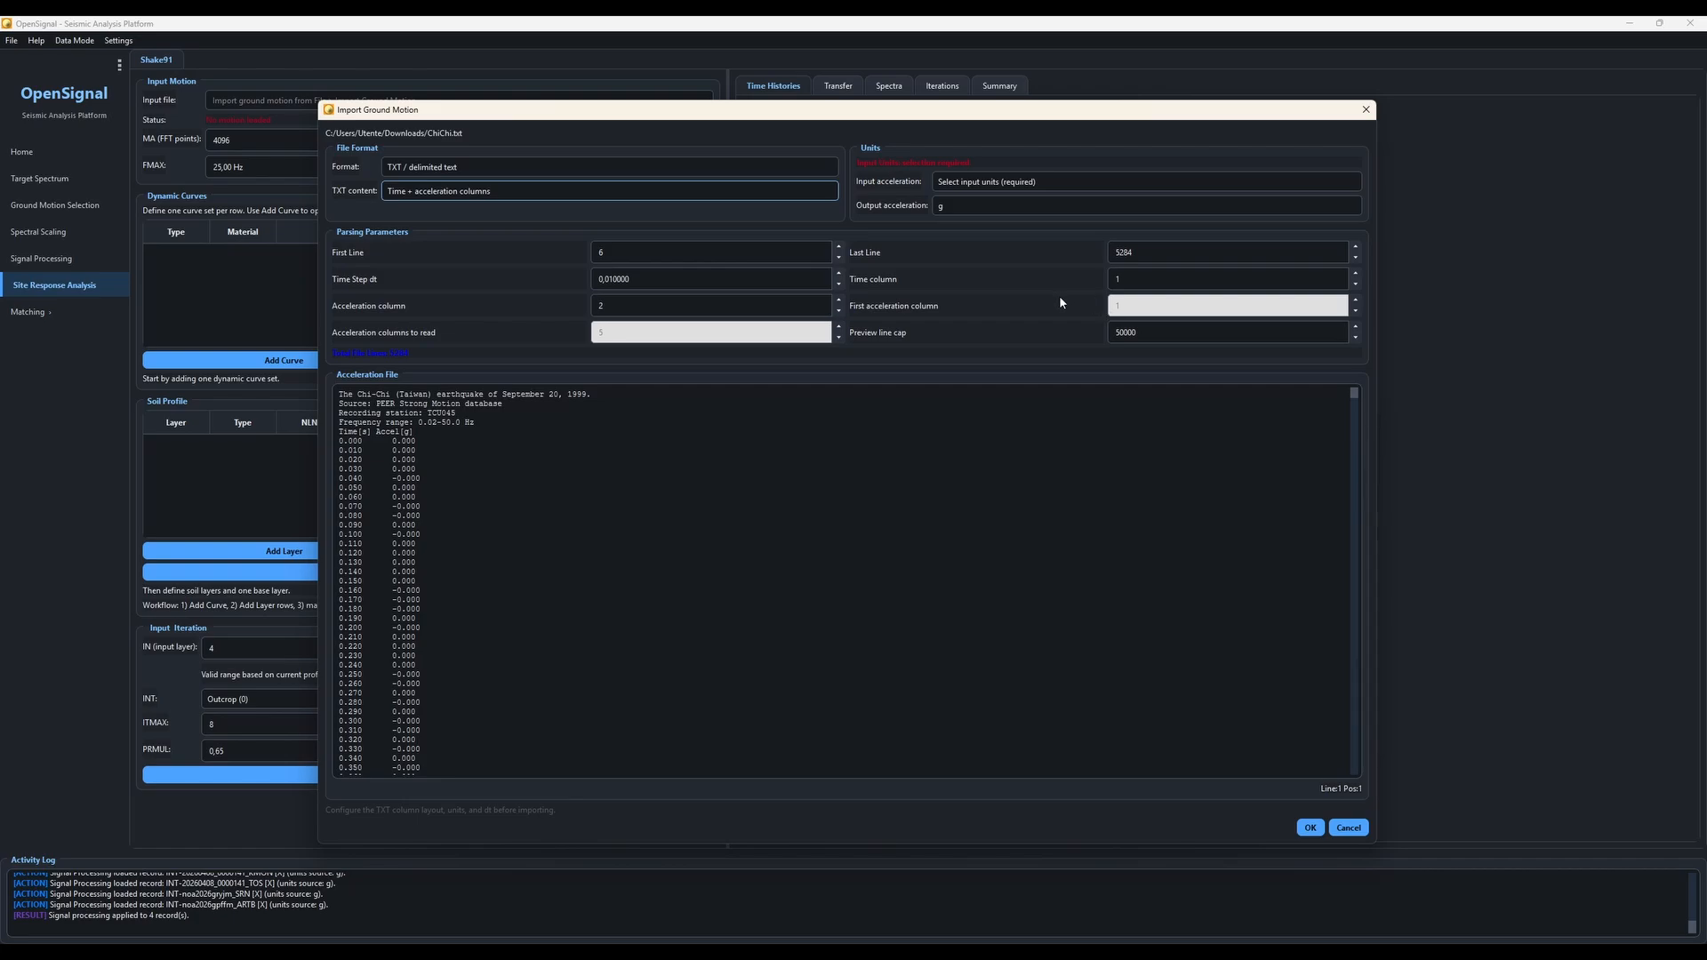
click(949, 190)
click(957, 228)
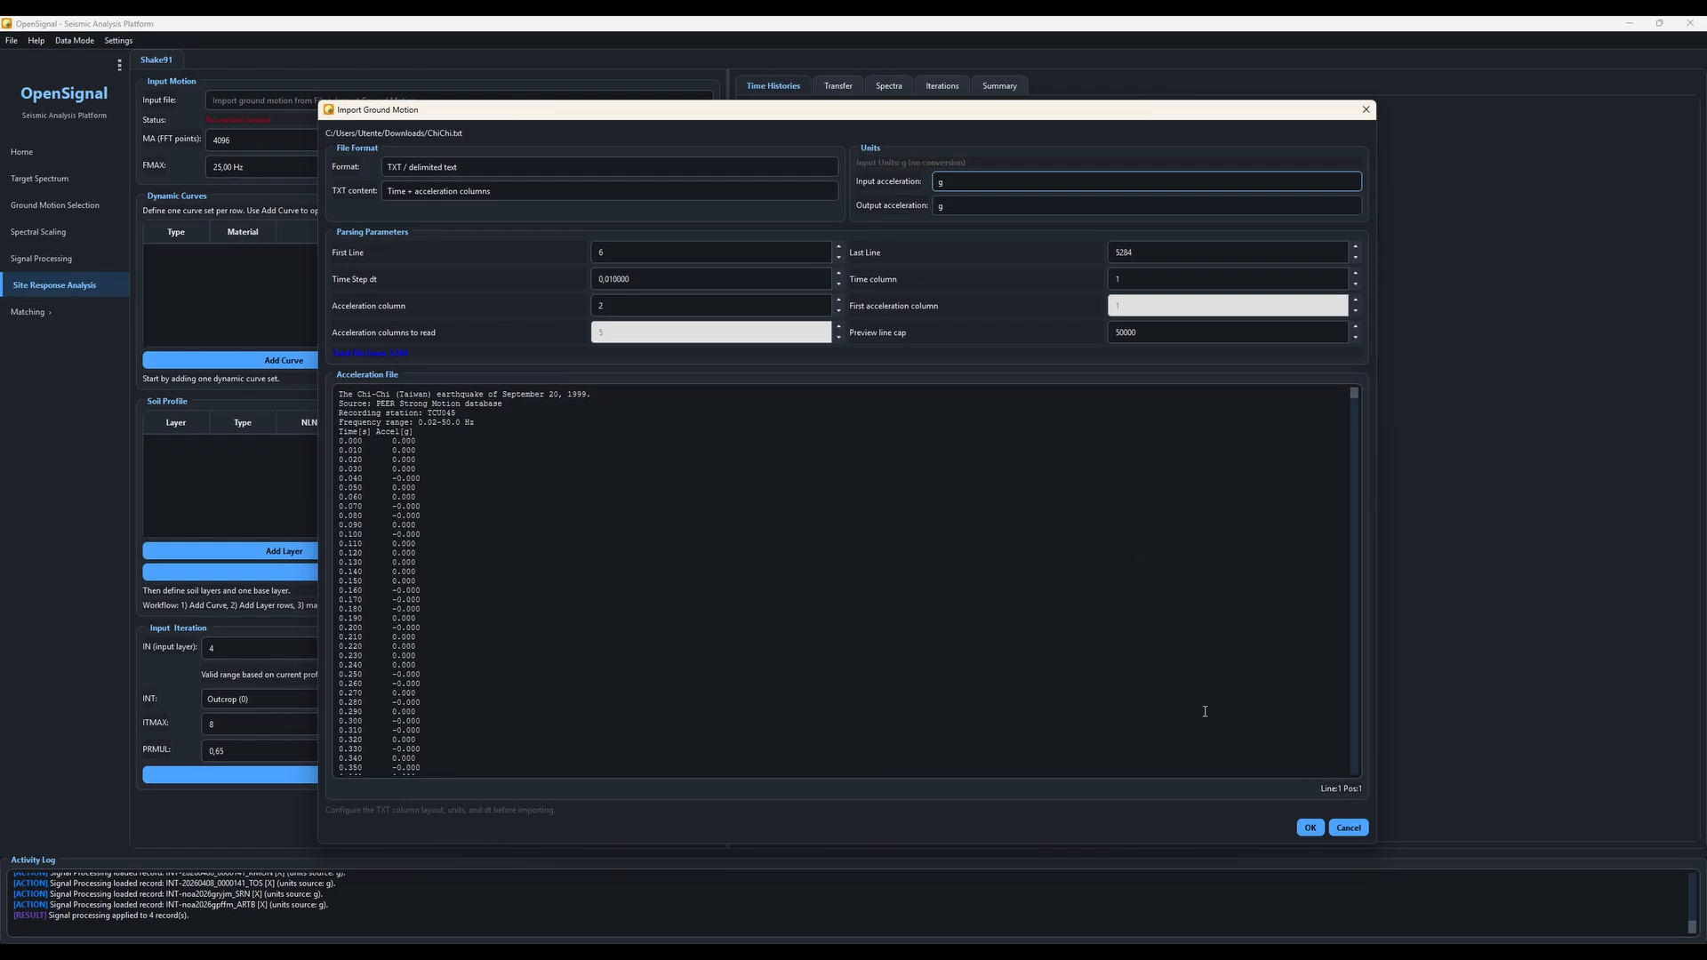
scroll(976, 649, down, 2)
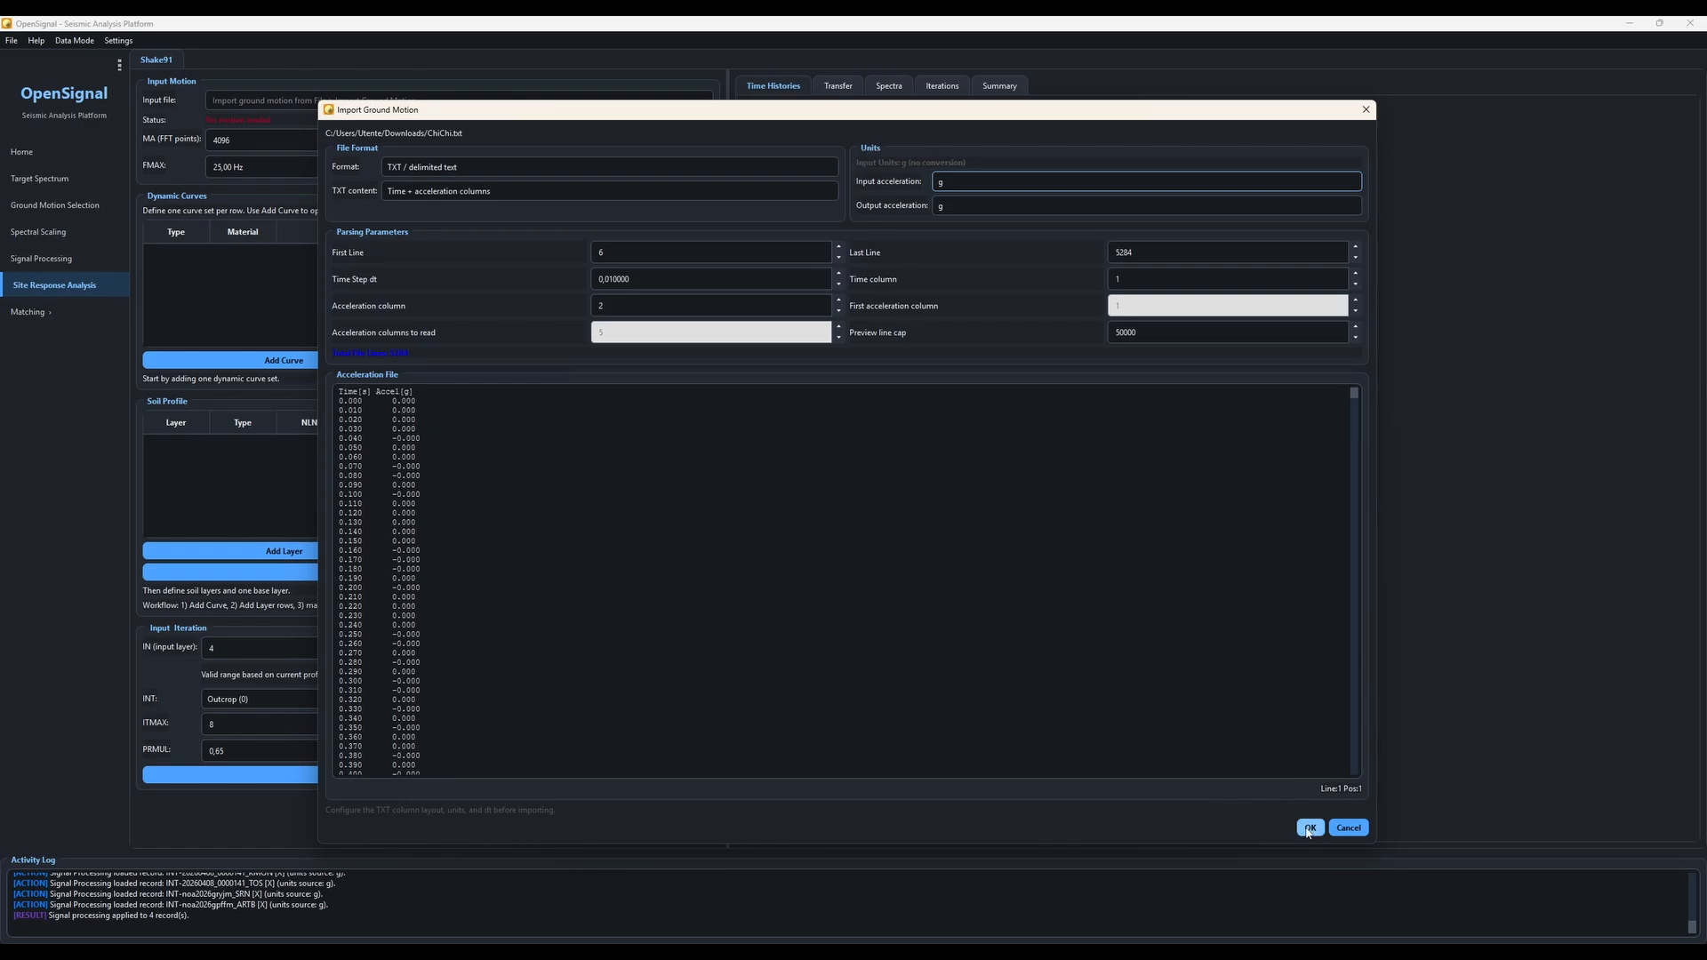
click(1309, 828)
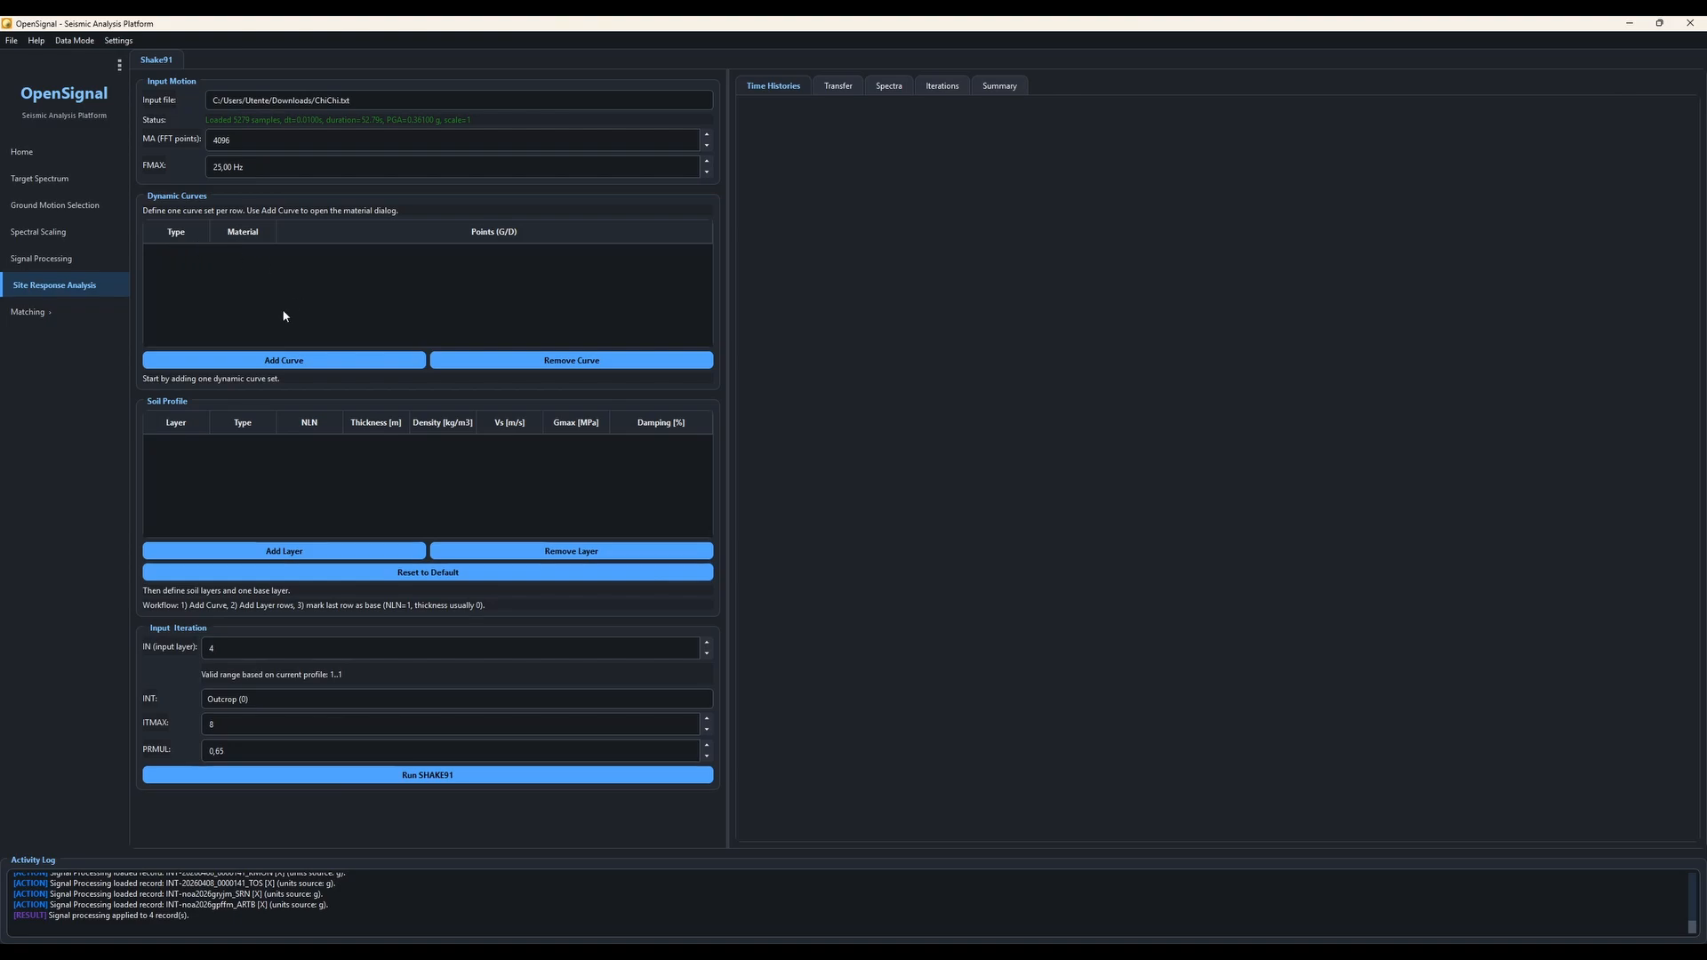
Step: Add a dynamic curve and set its modulus preset to 11 - Rock
click(278, 362)
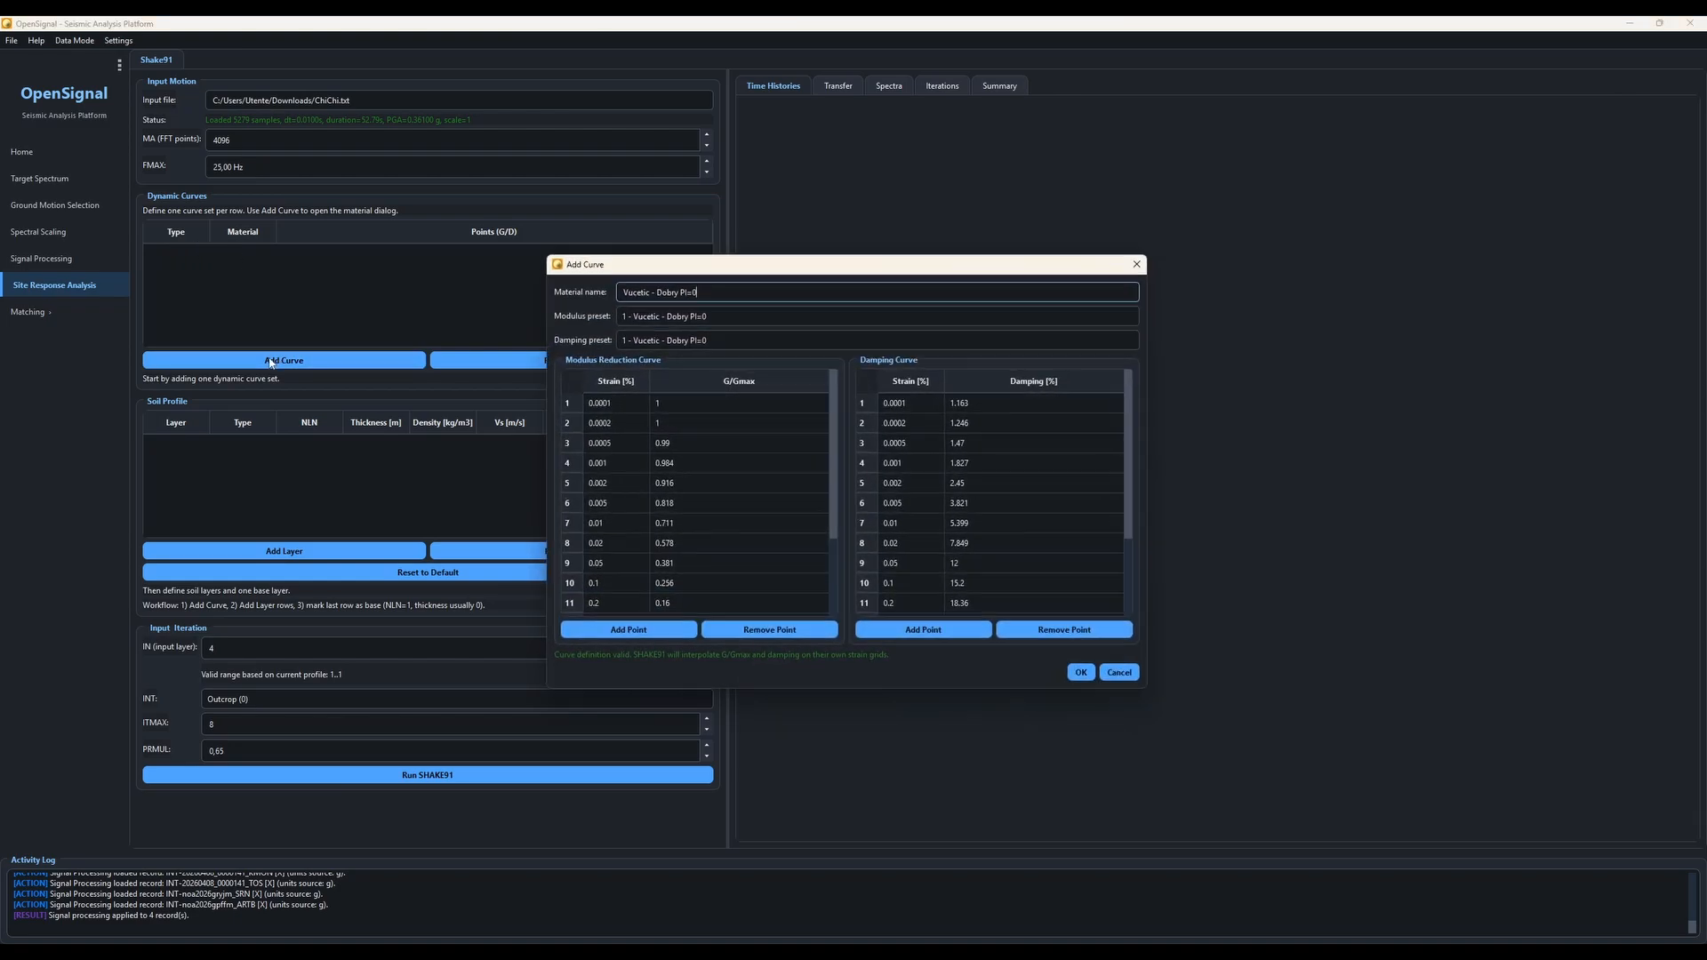
click(654, 322)
scroll(738, 445, down, 5)
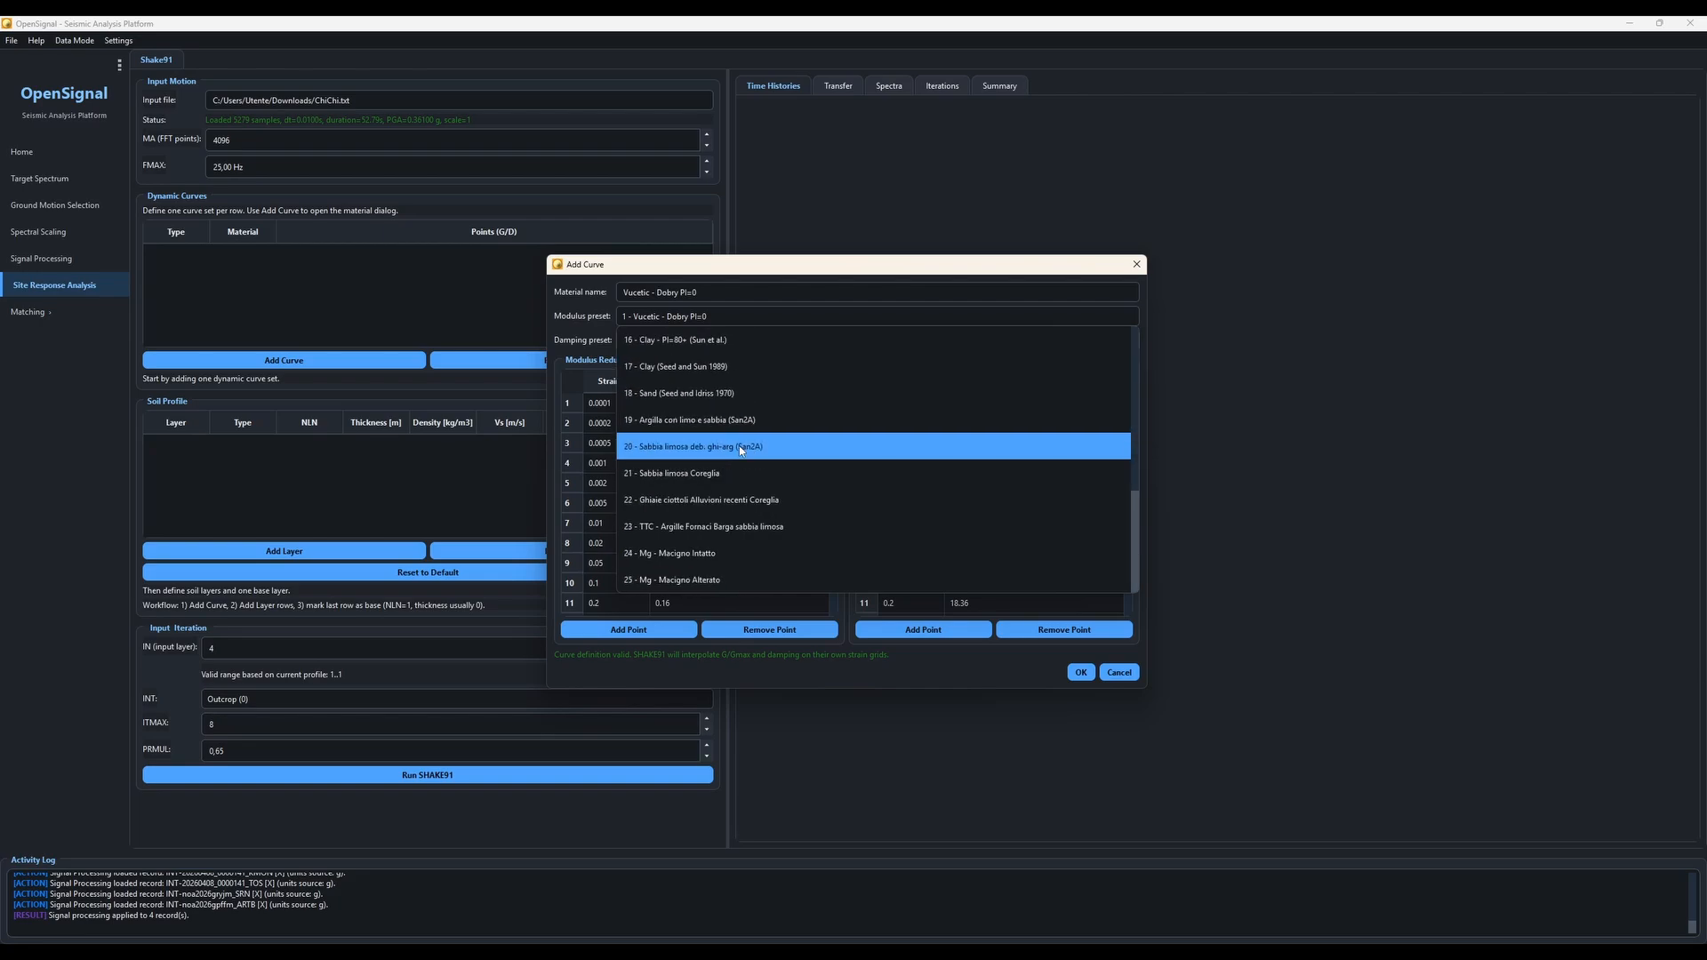
scroll(739, 446, up, 3)
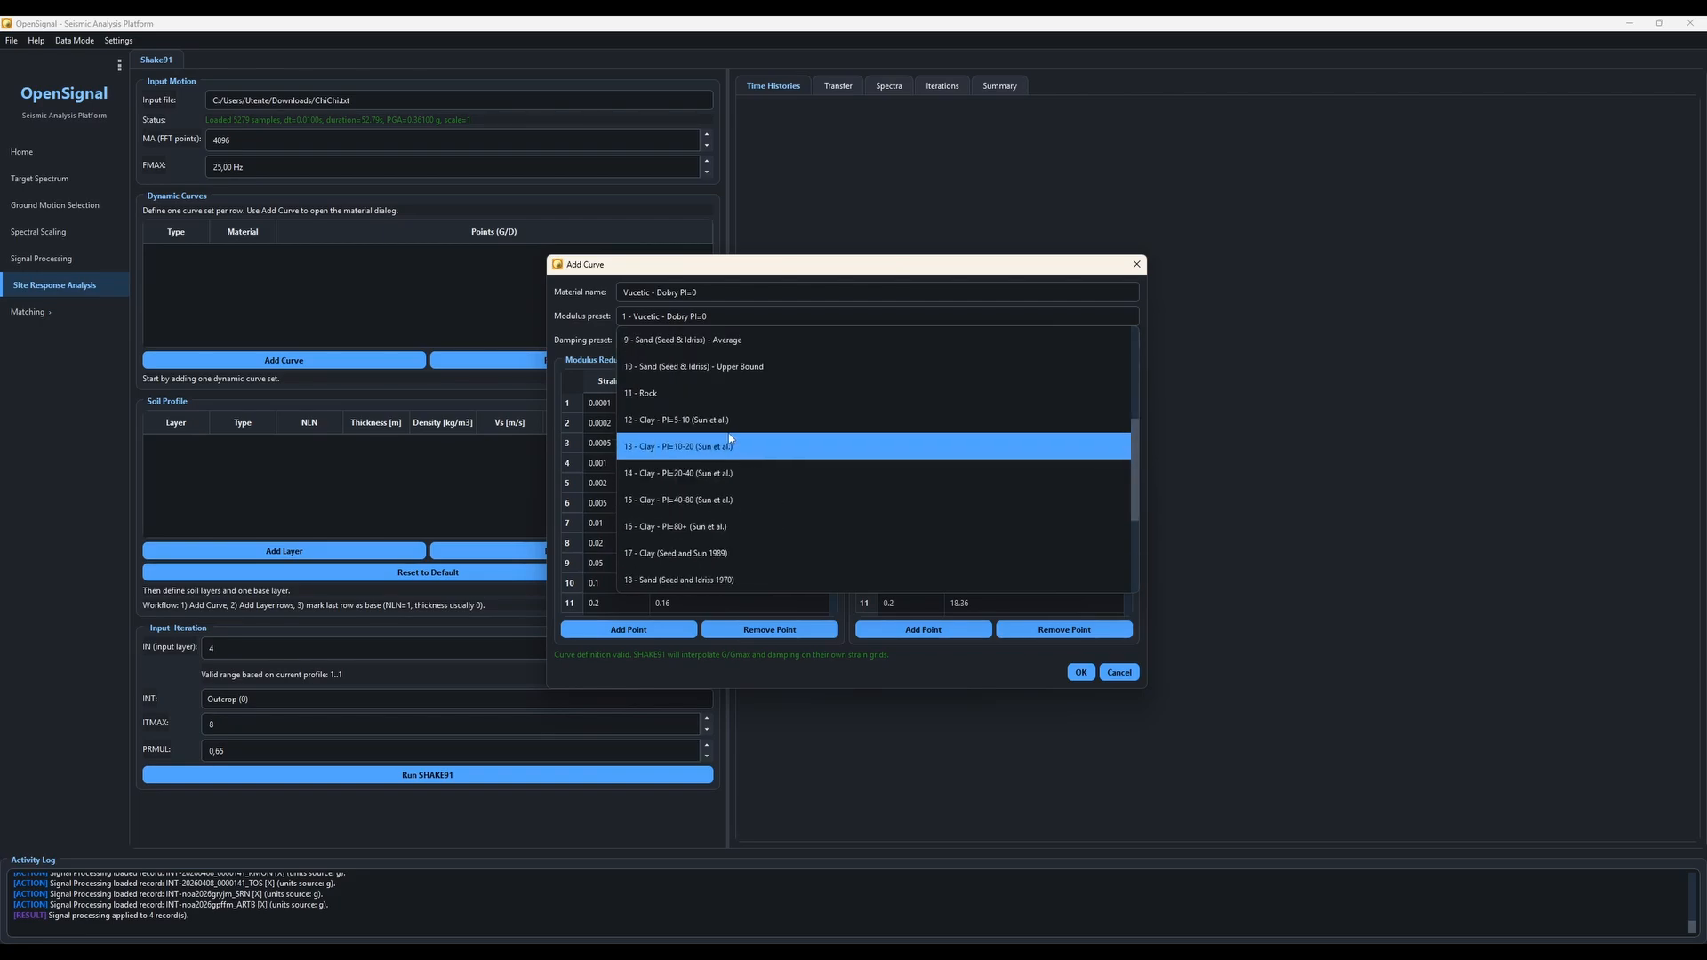
click(698, 394)
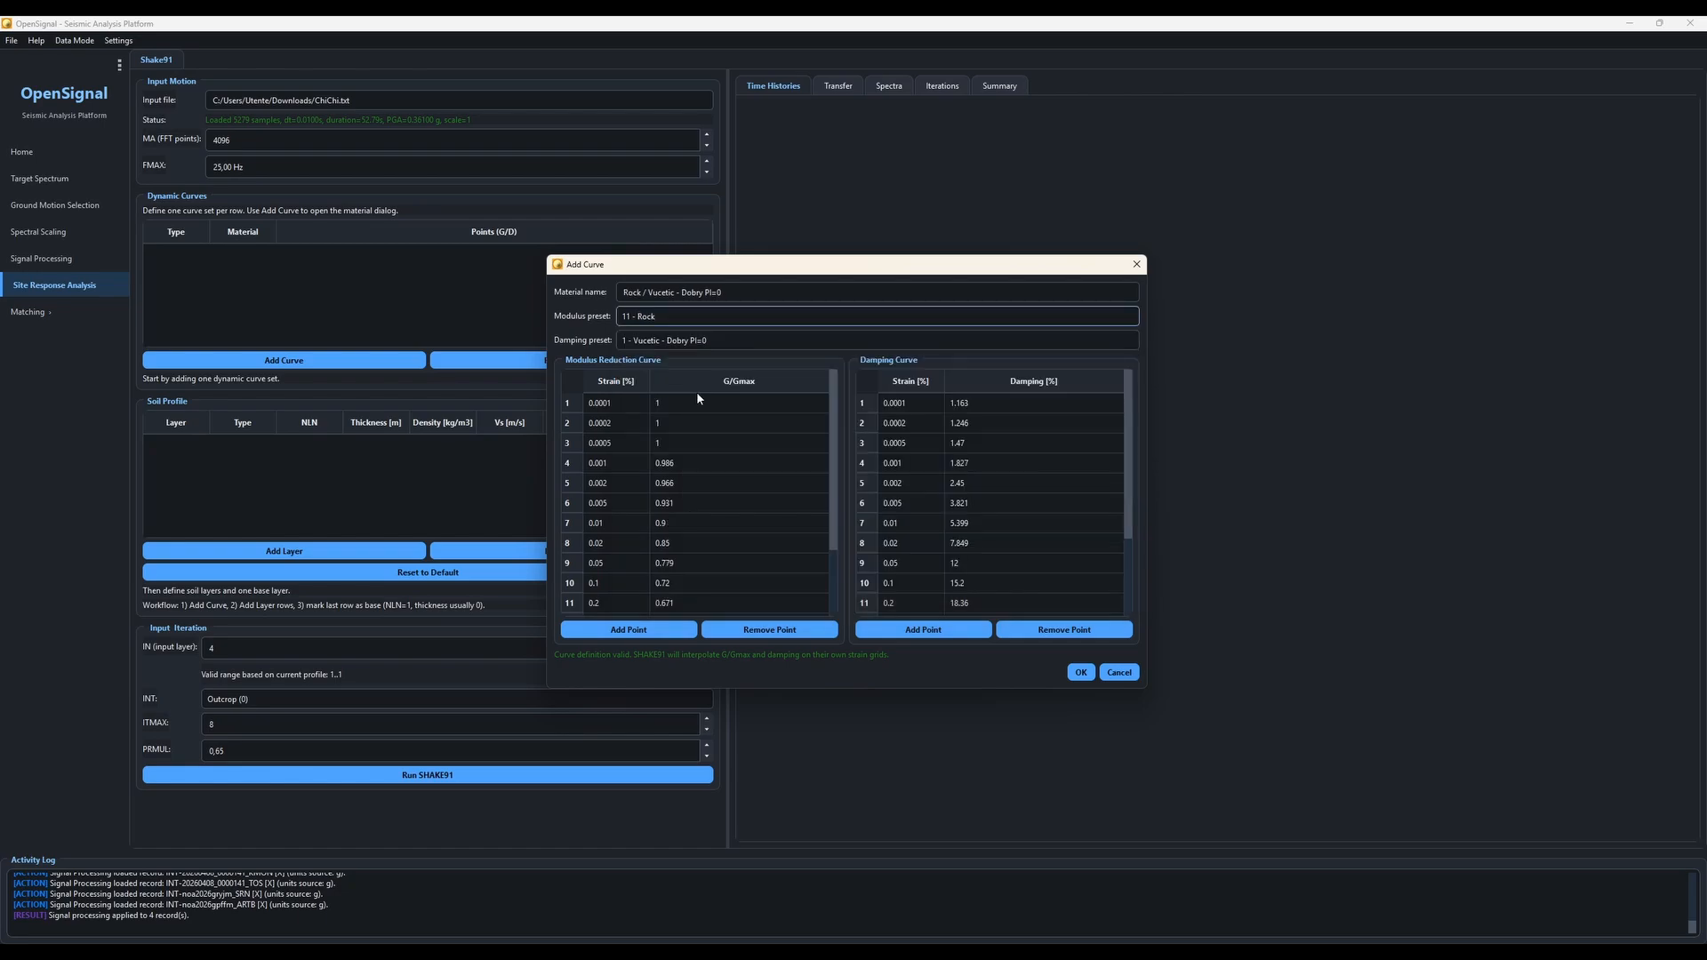
Step: Set the curve's damping preset to 11 - Rock, review the curve tables, and confirm the curve
click(635, 345)
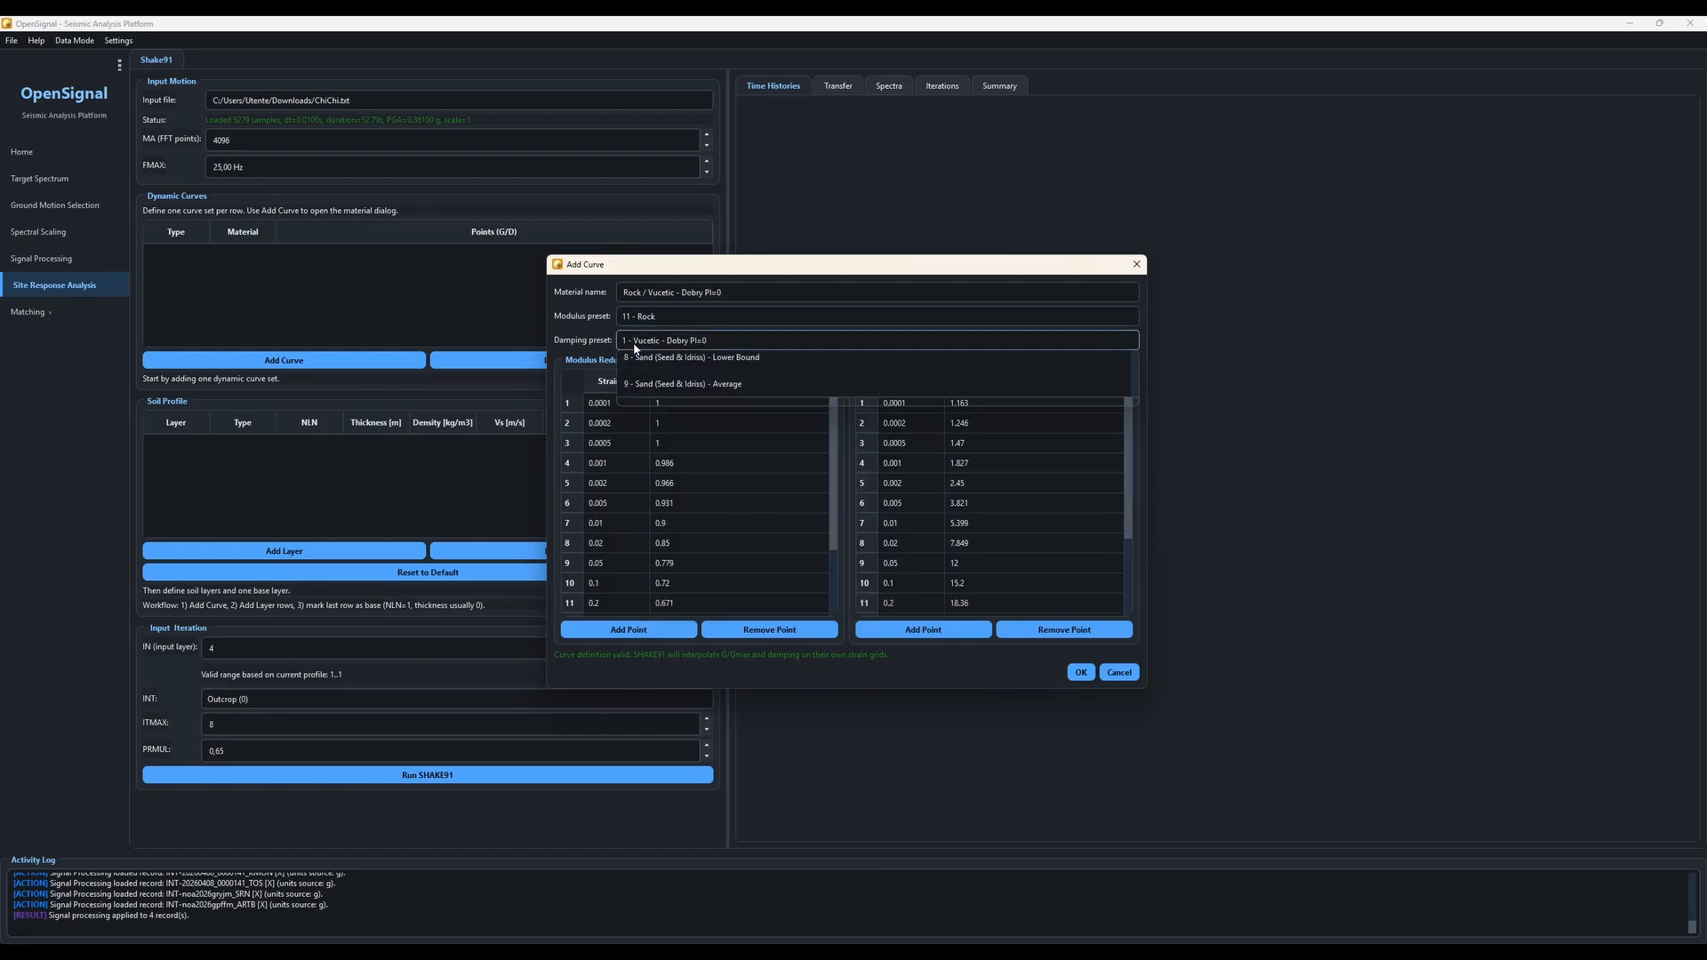
scroll(691, 502, down, 1)
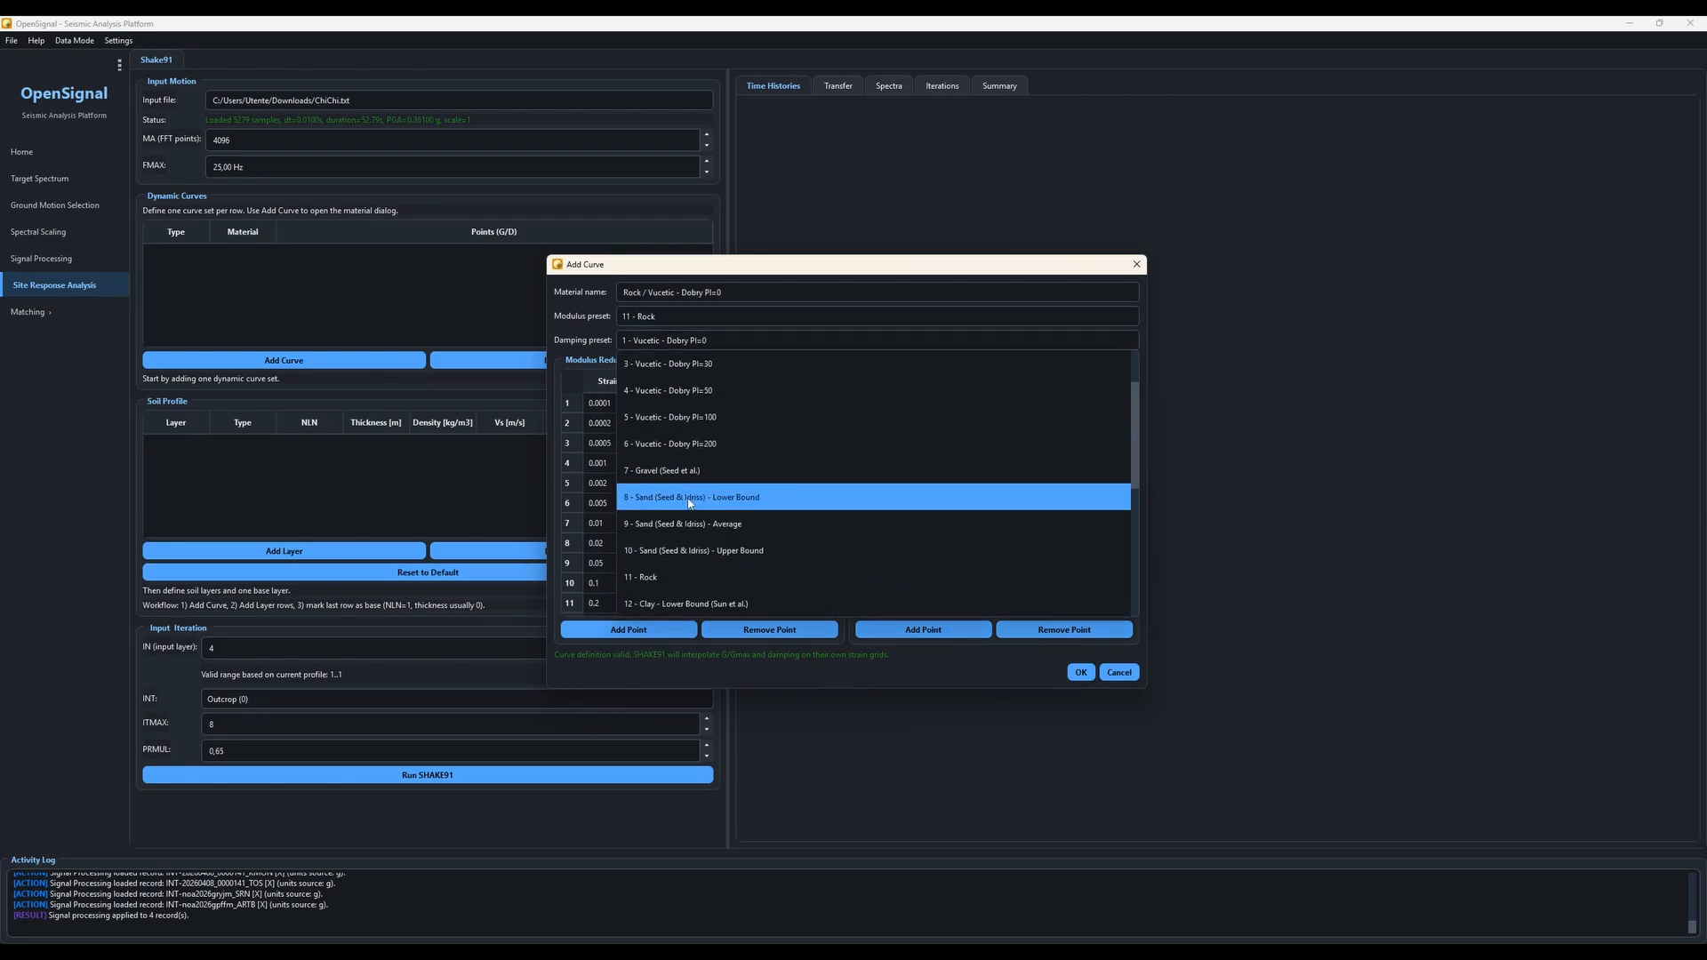
click(678, 576)
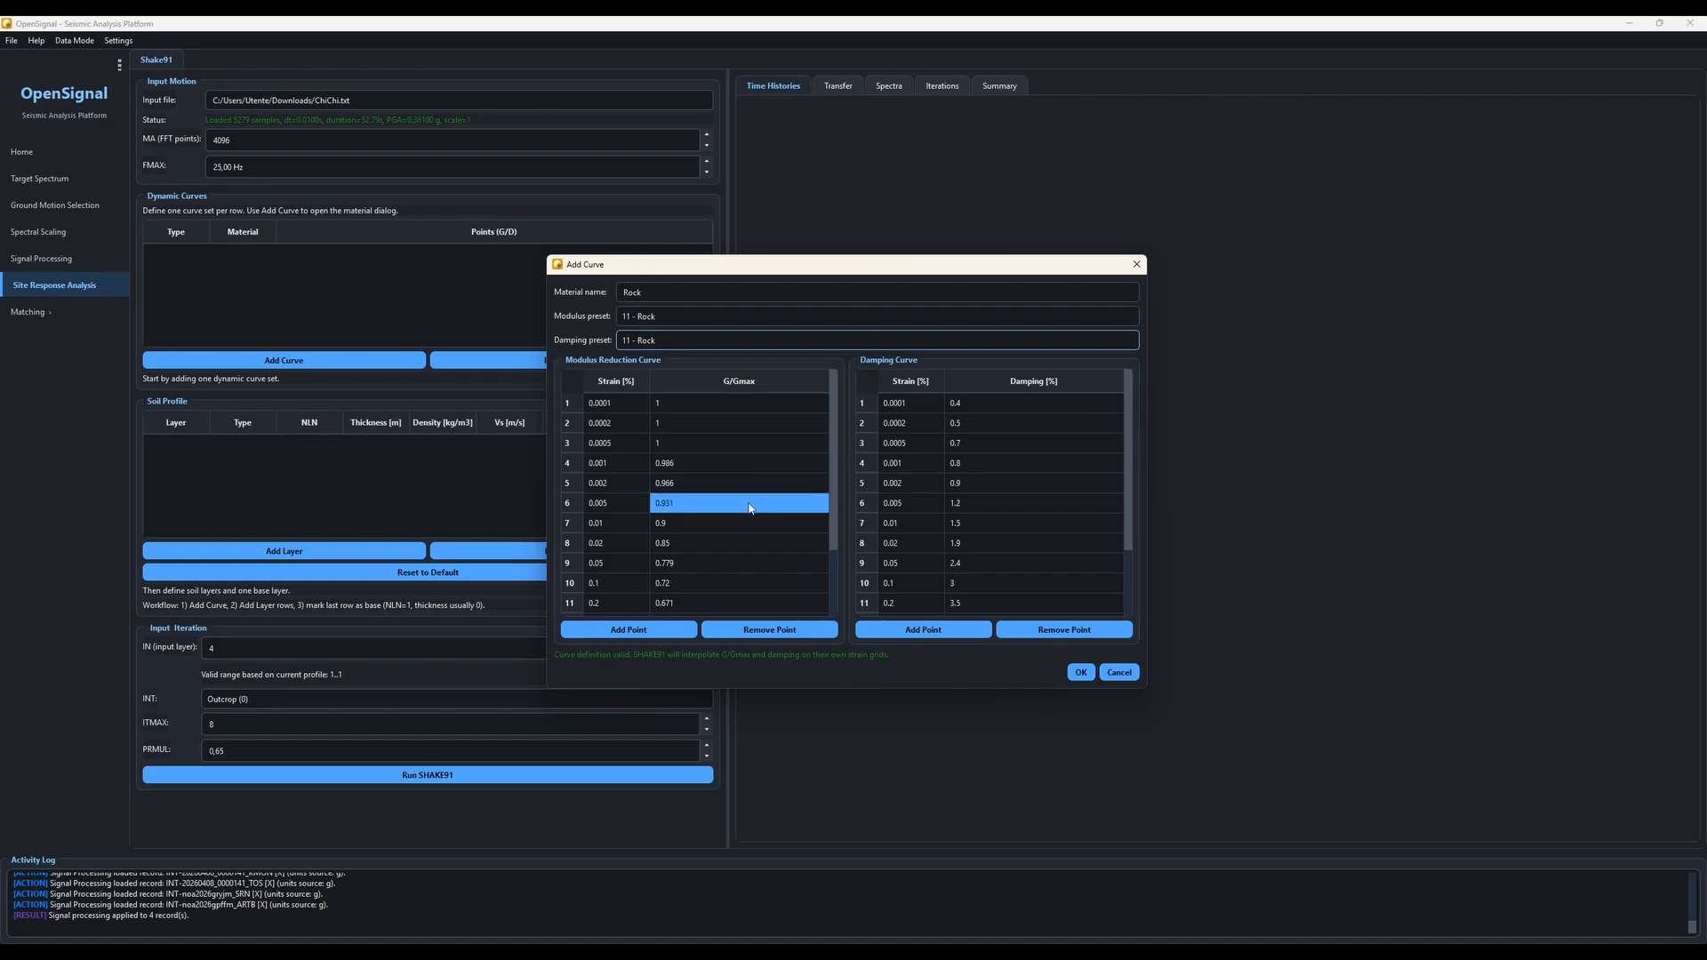
click(802, 460)
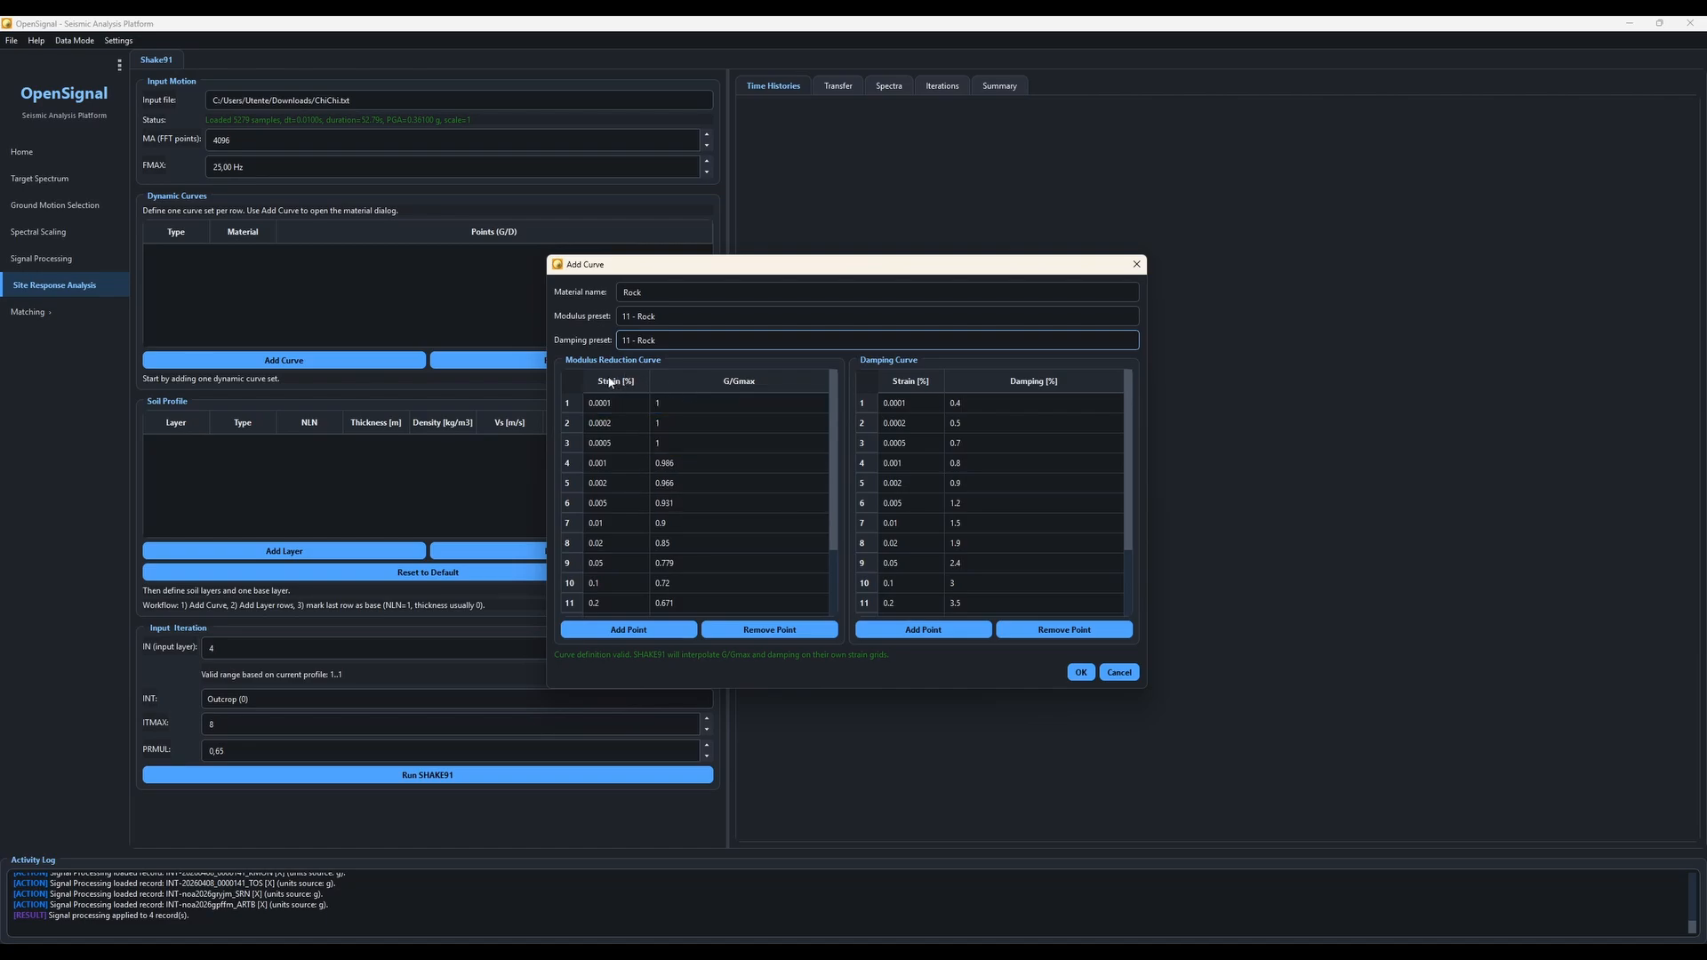
scroll(1034, 510, down, 2)
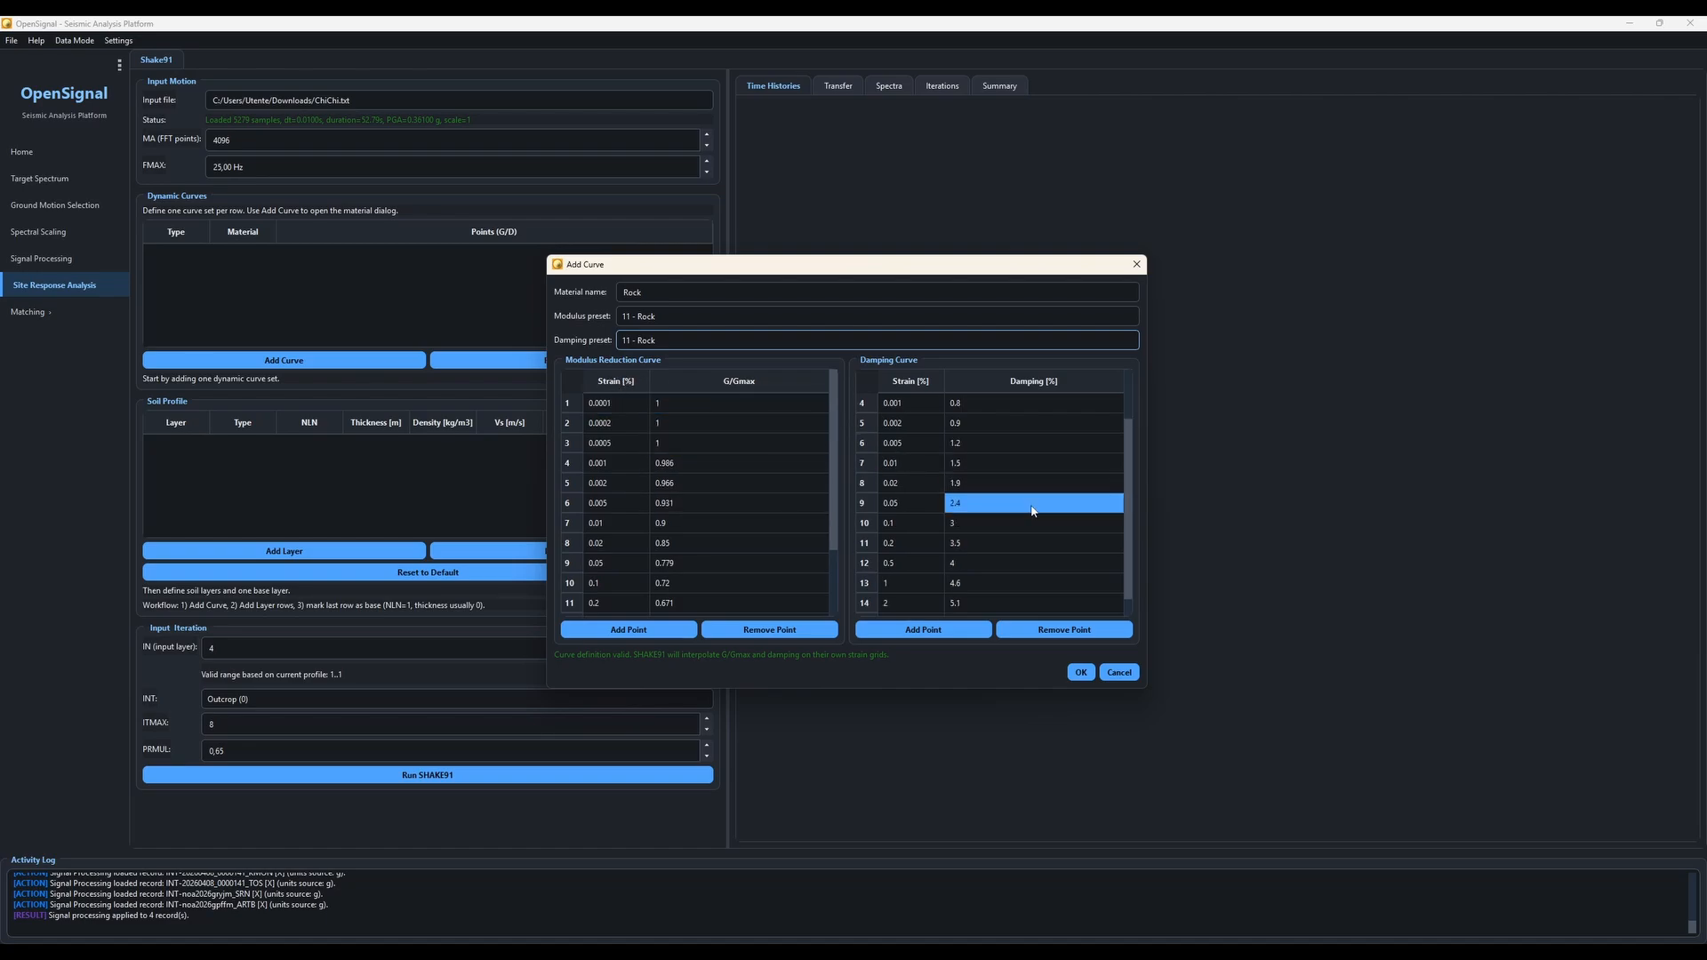
scroll(729, 498, down, 2)
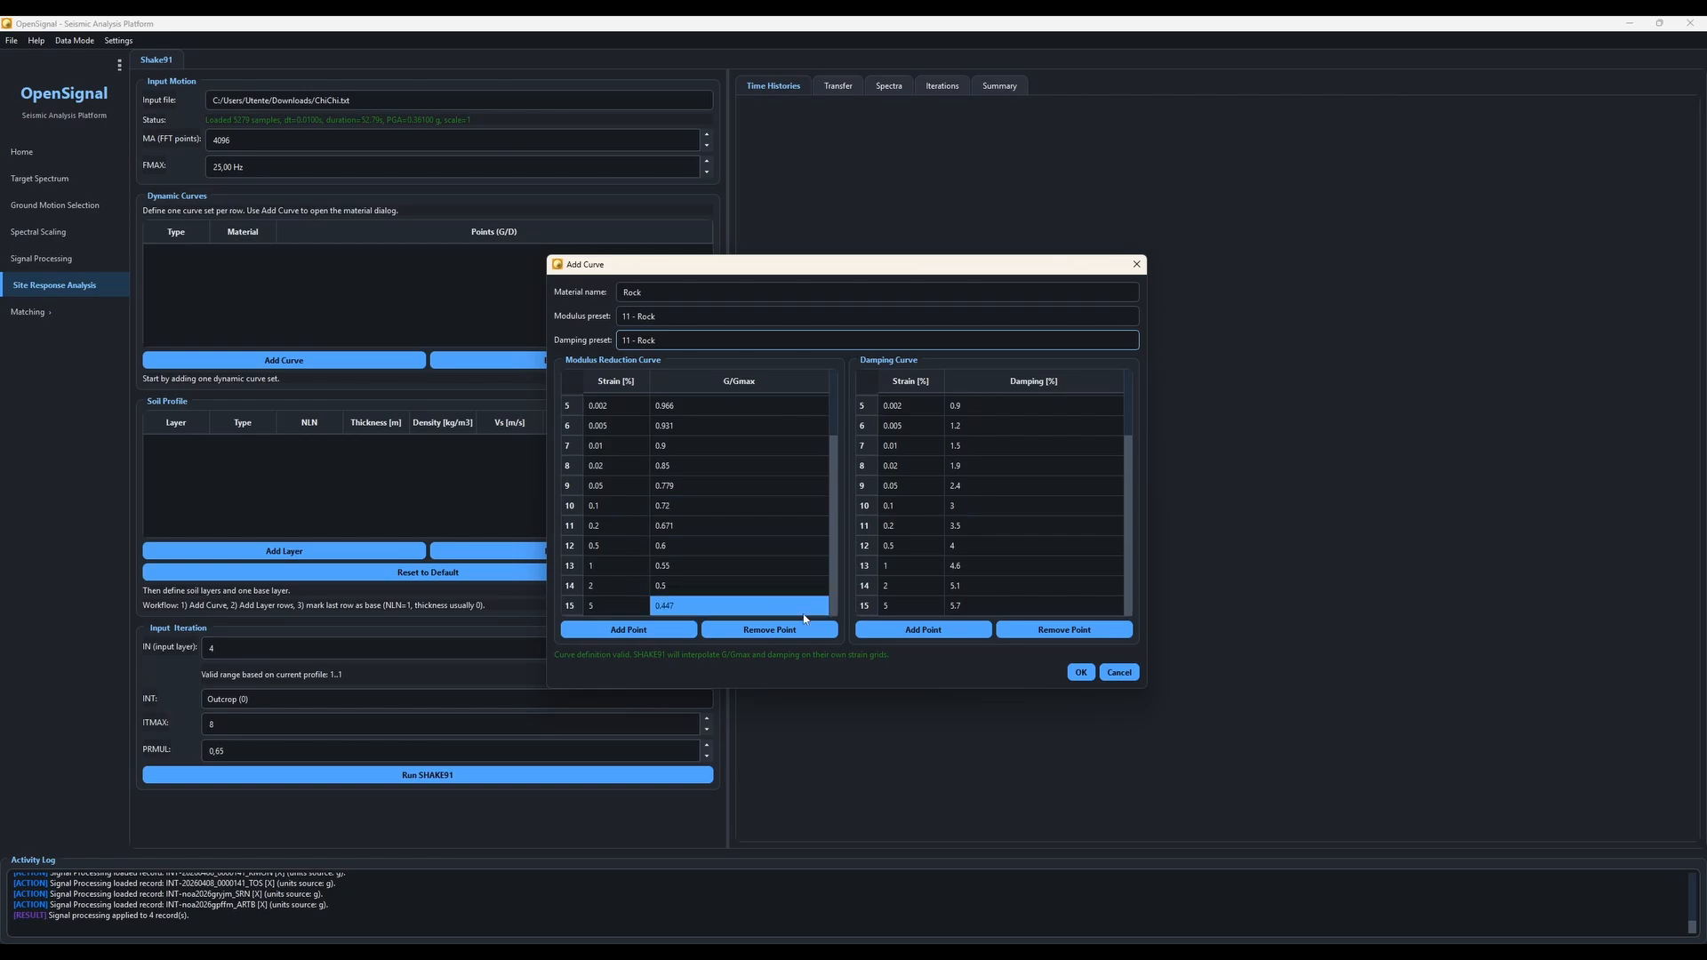
click(728, 546)
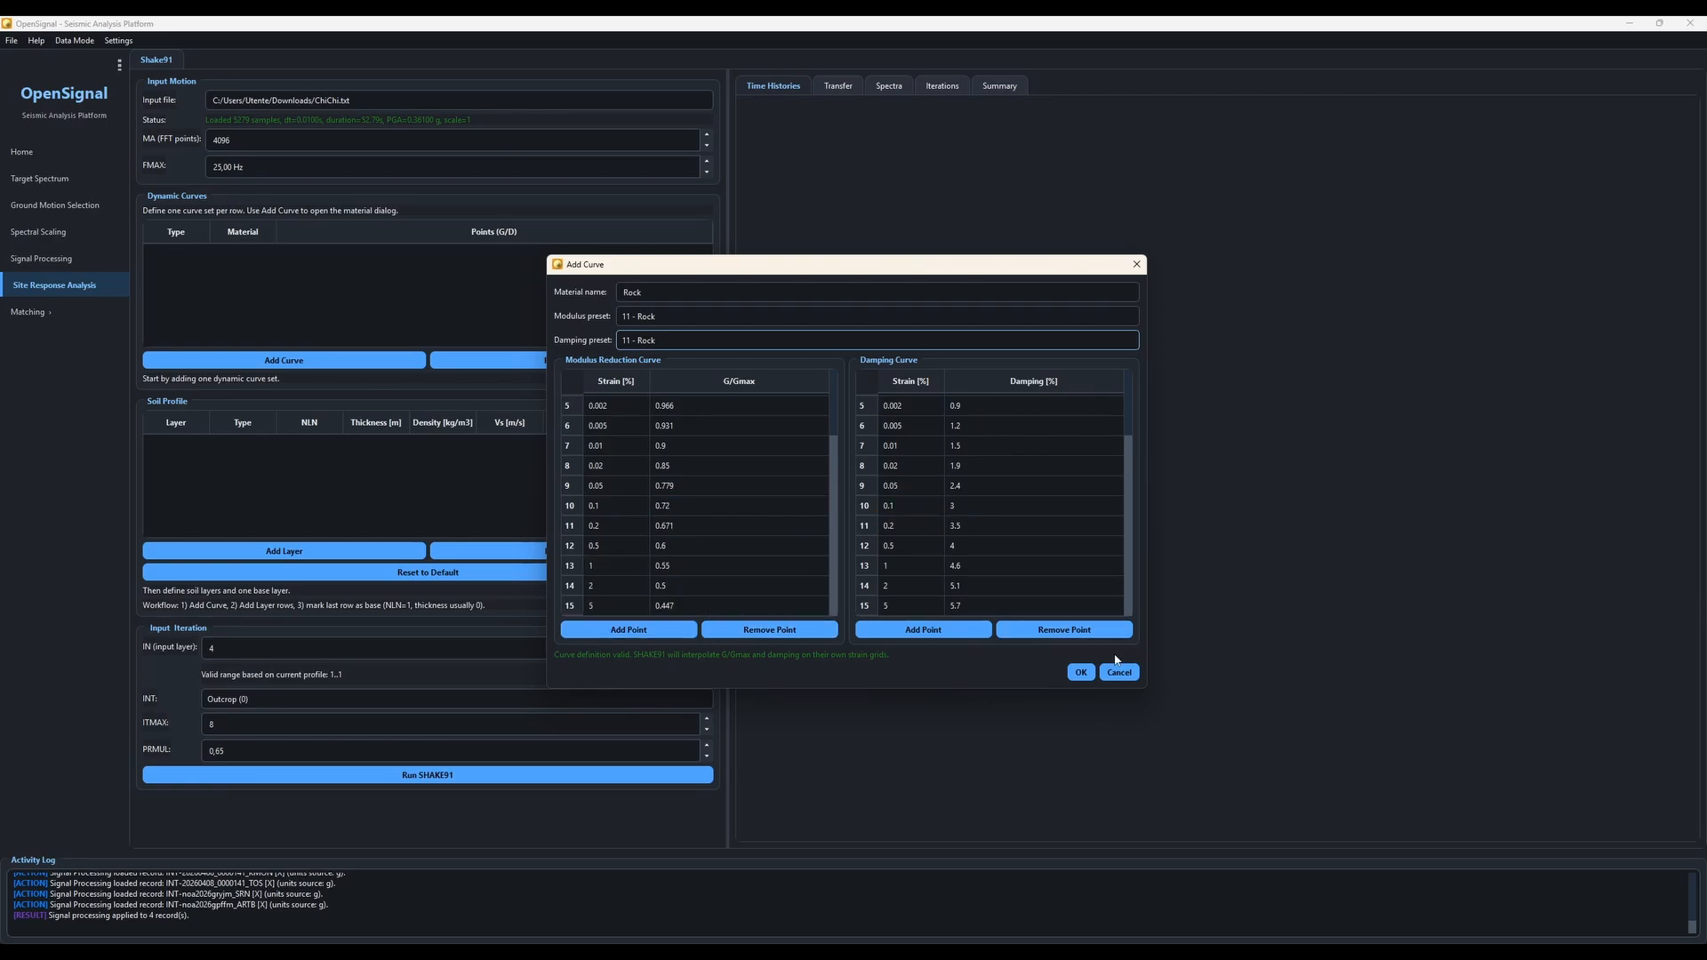
click(1081, 673)
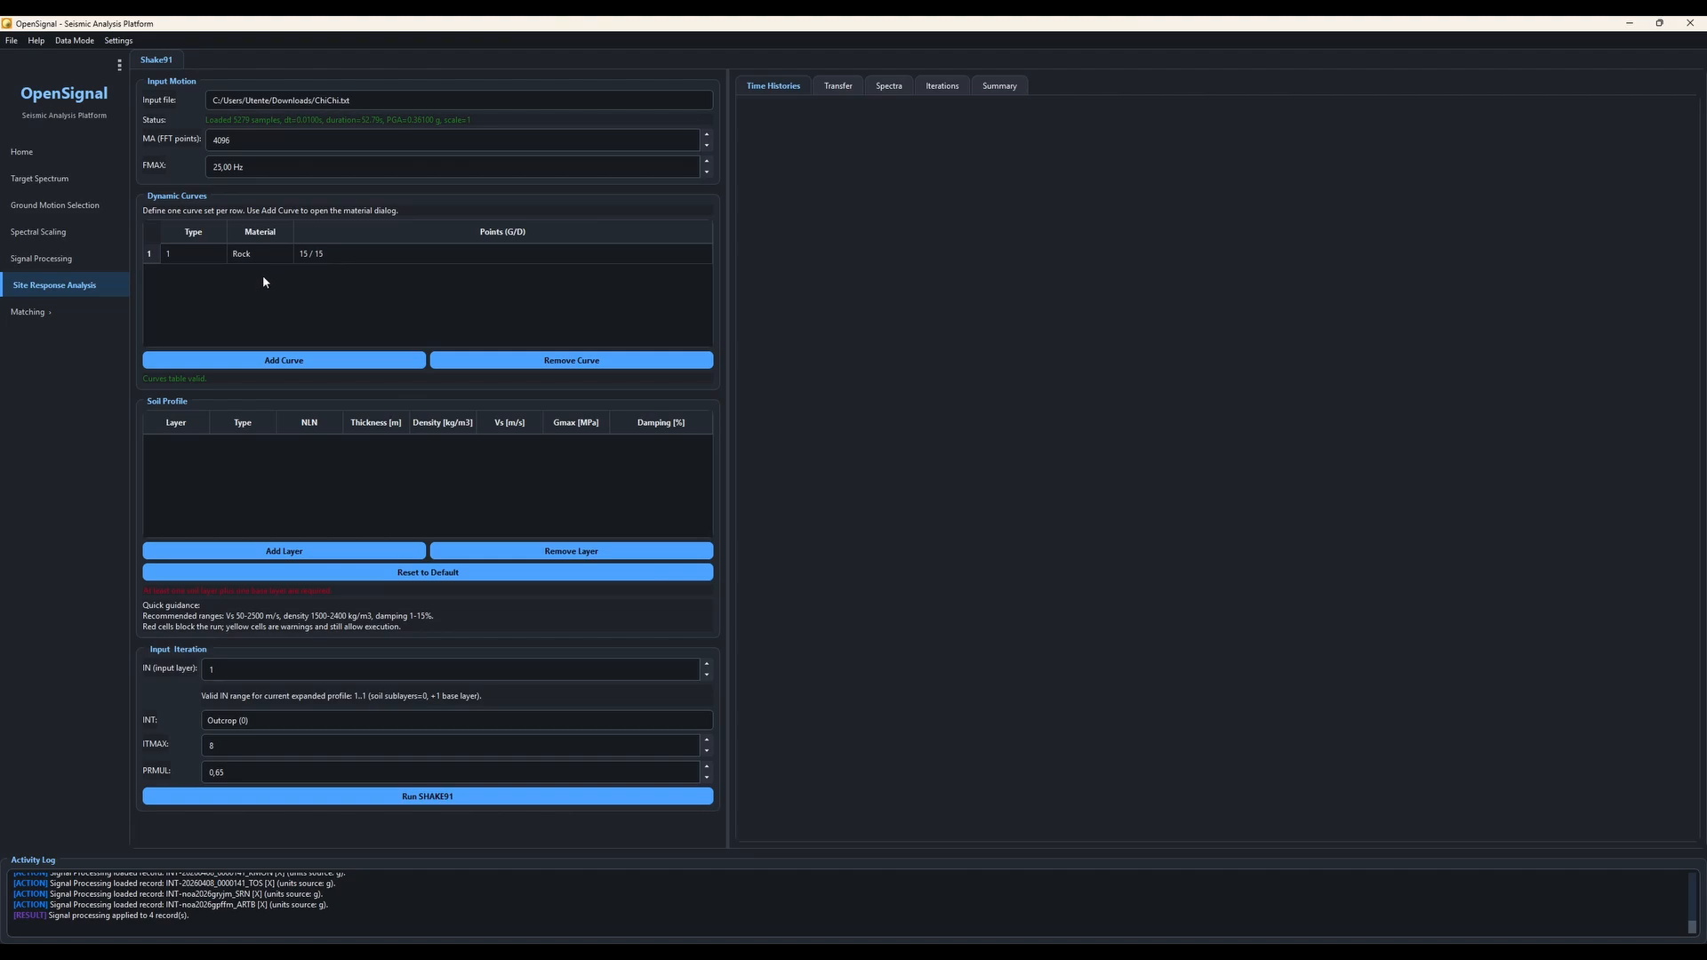
Step: Add a second dynamic curve with the default 1 - Vucetic - Dobry PI=0 modulus and damping presets
click(306, 357)
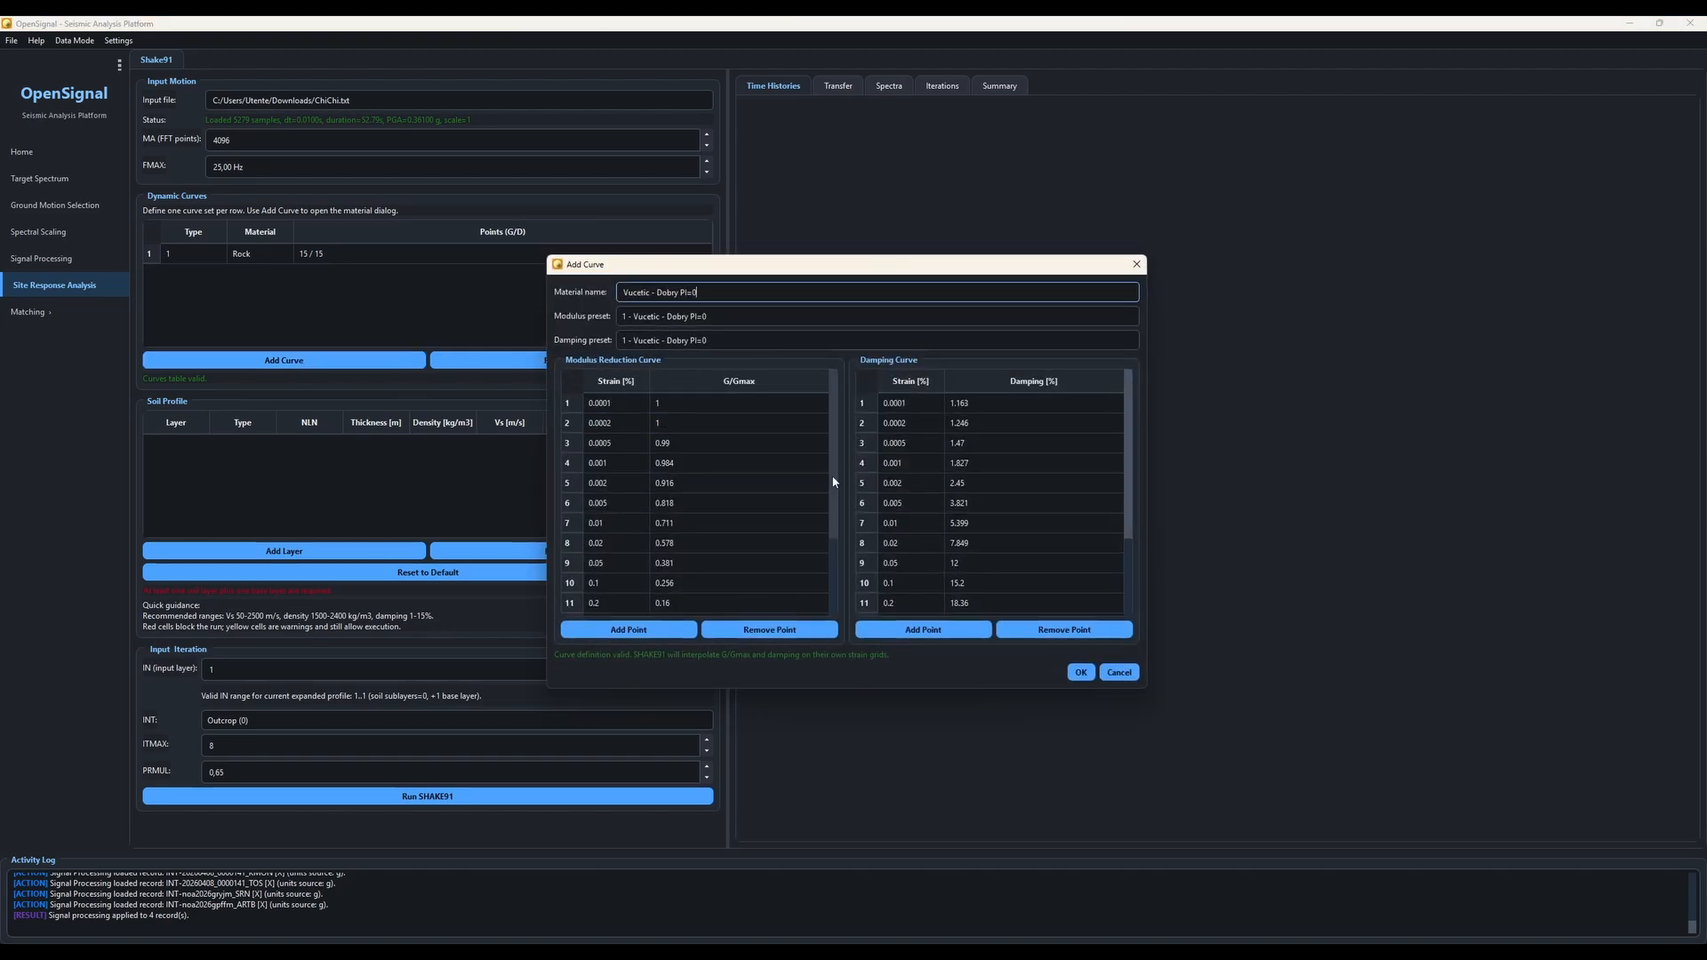
click(1082, 674)
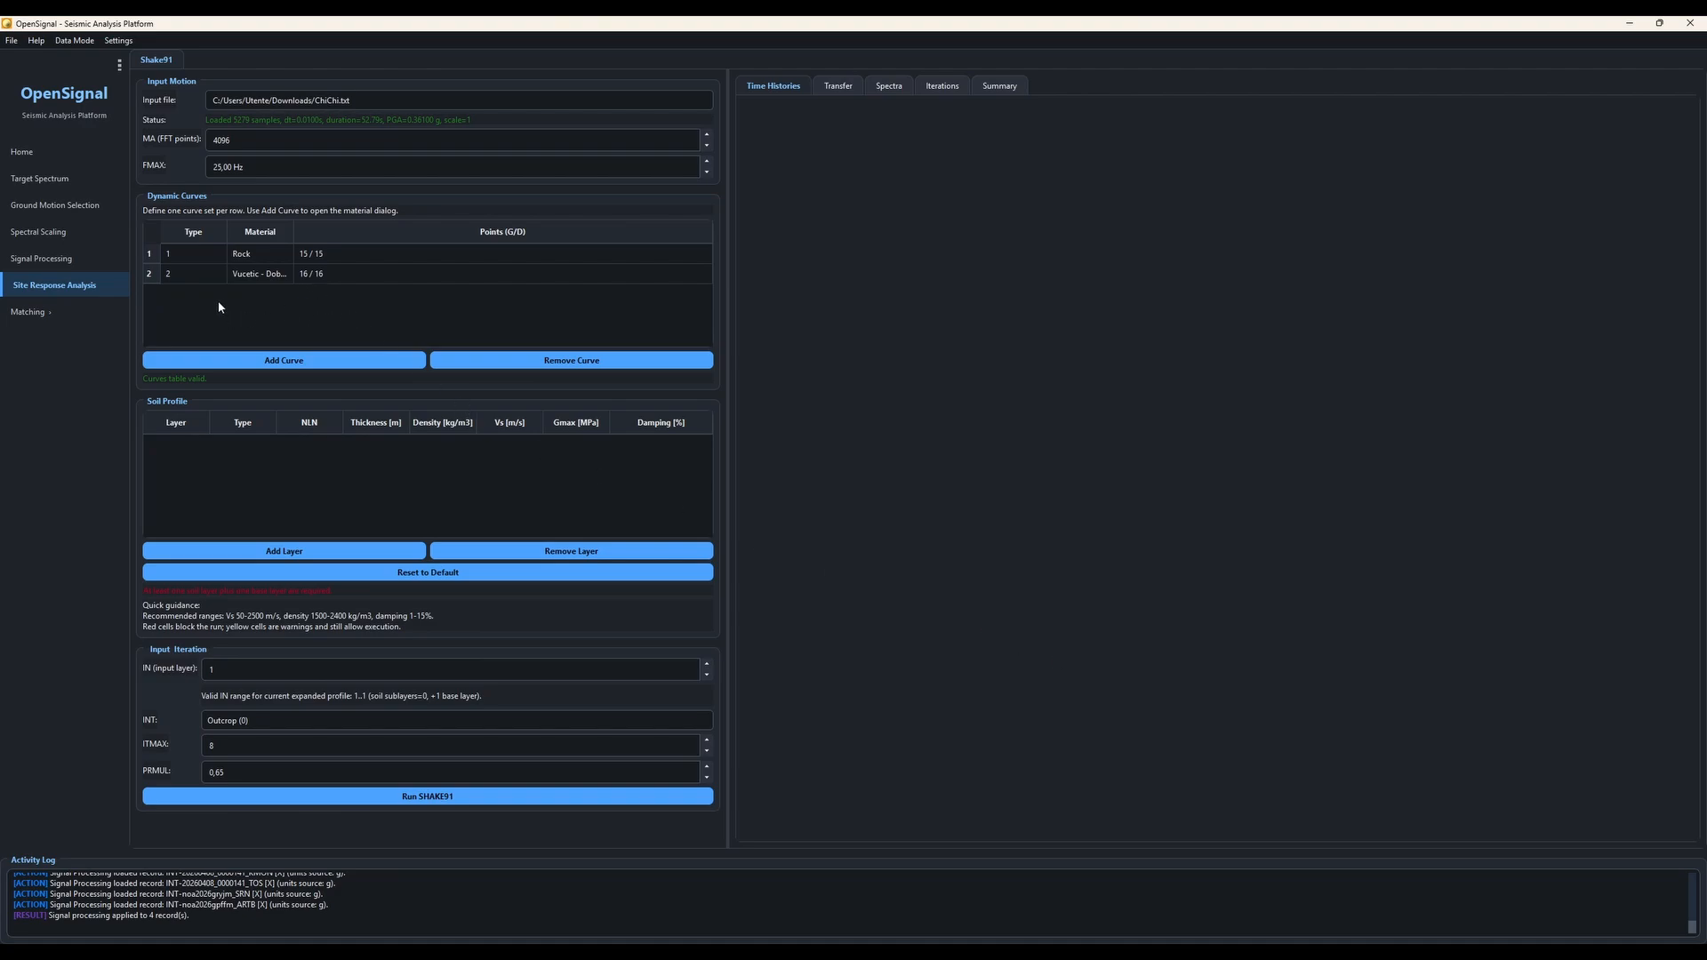
click(282, 361)
click(1136, 264)
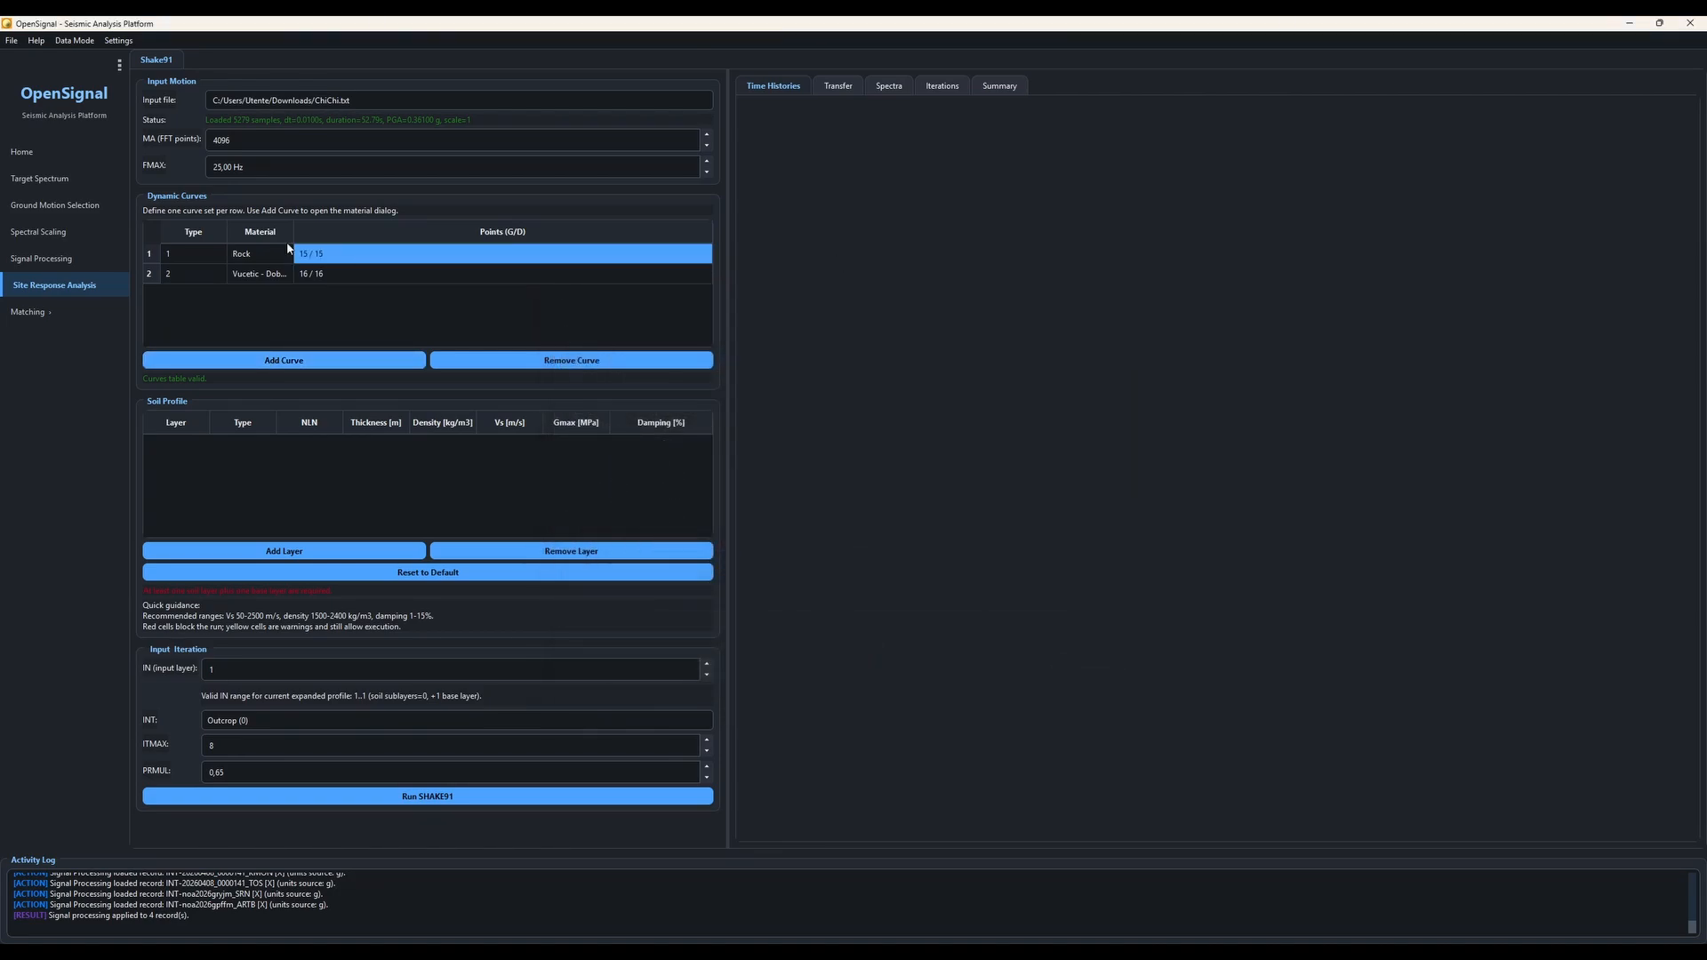
click(169, 275)
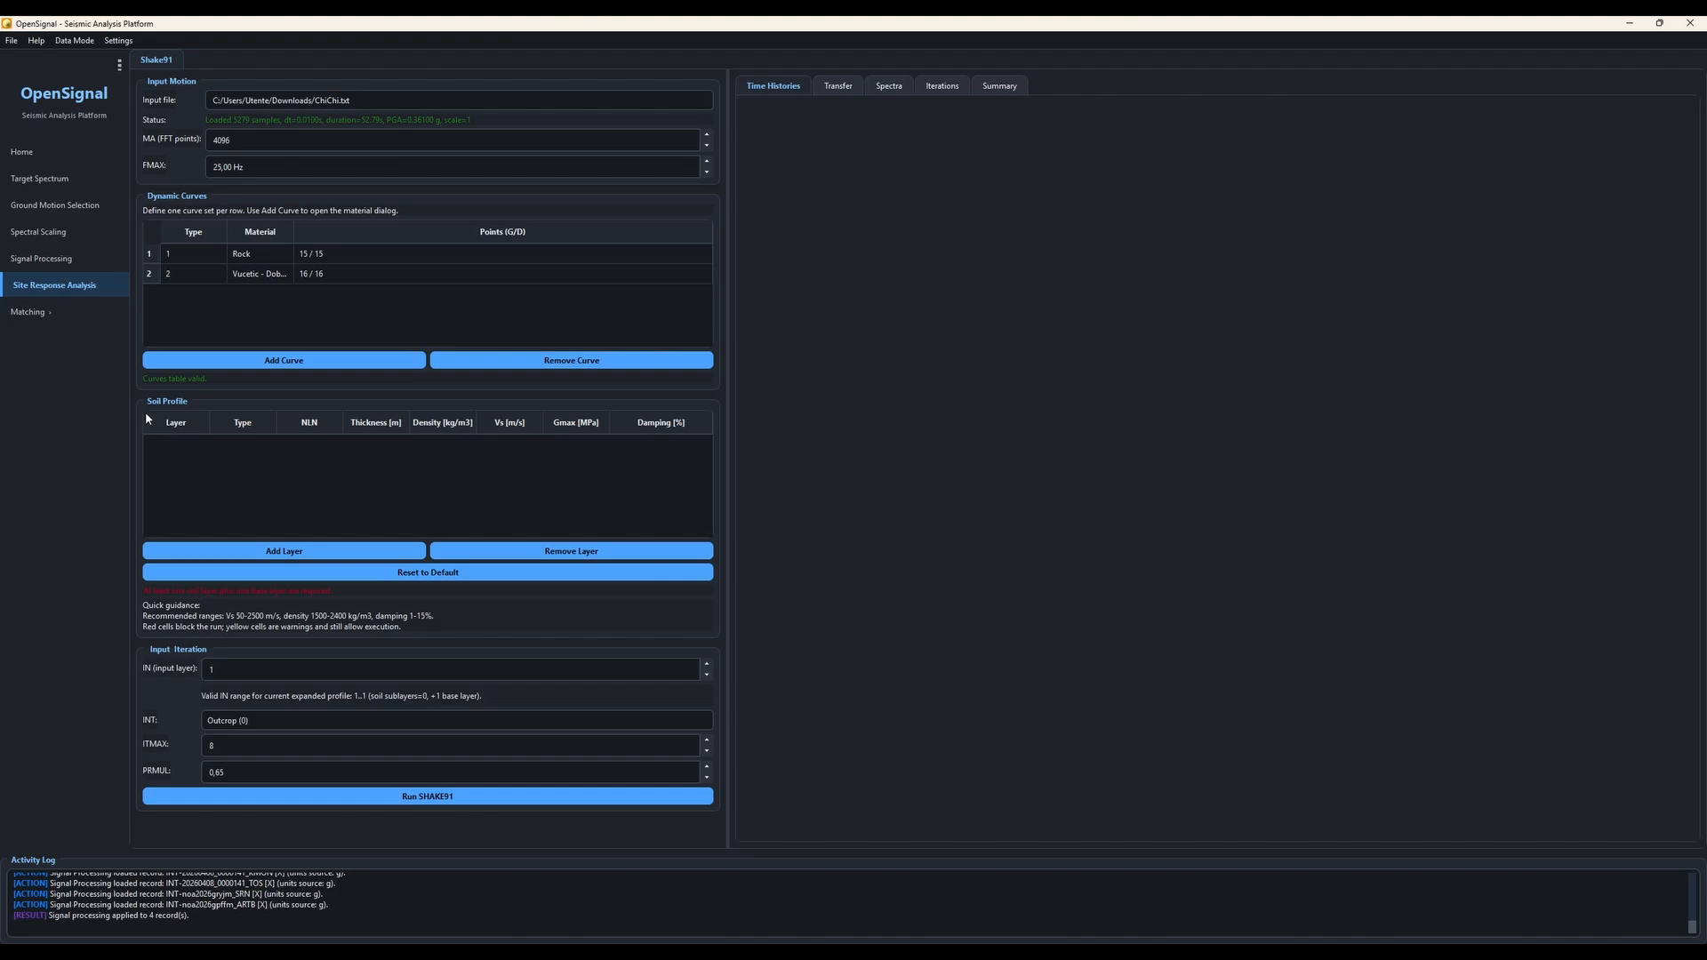
Step: Add three layers to the soil profile
click(275, 549)
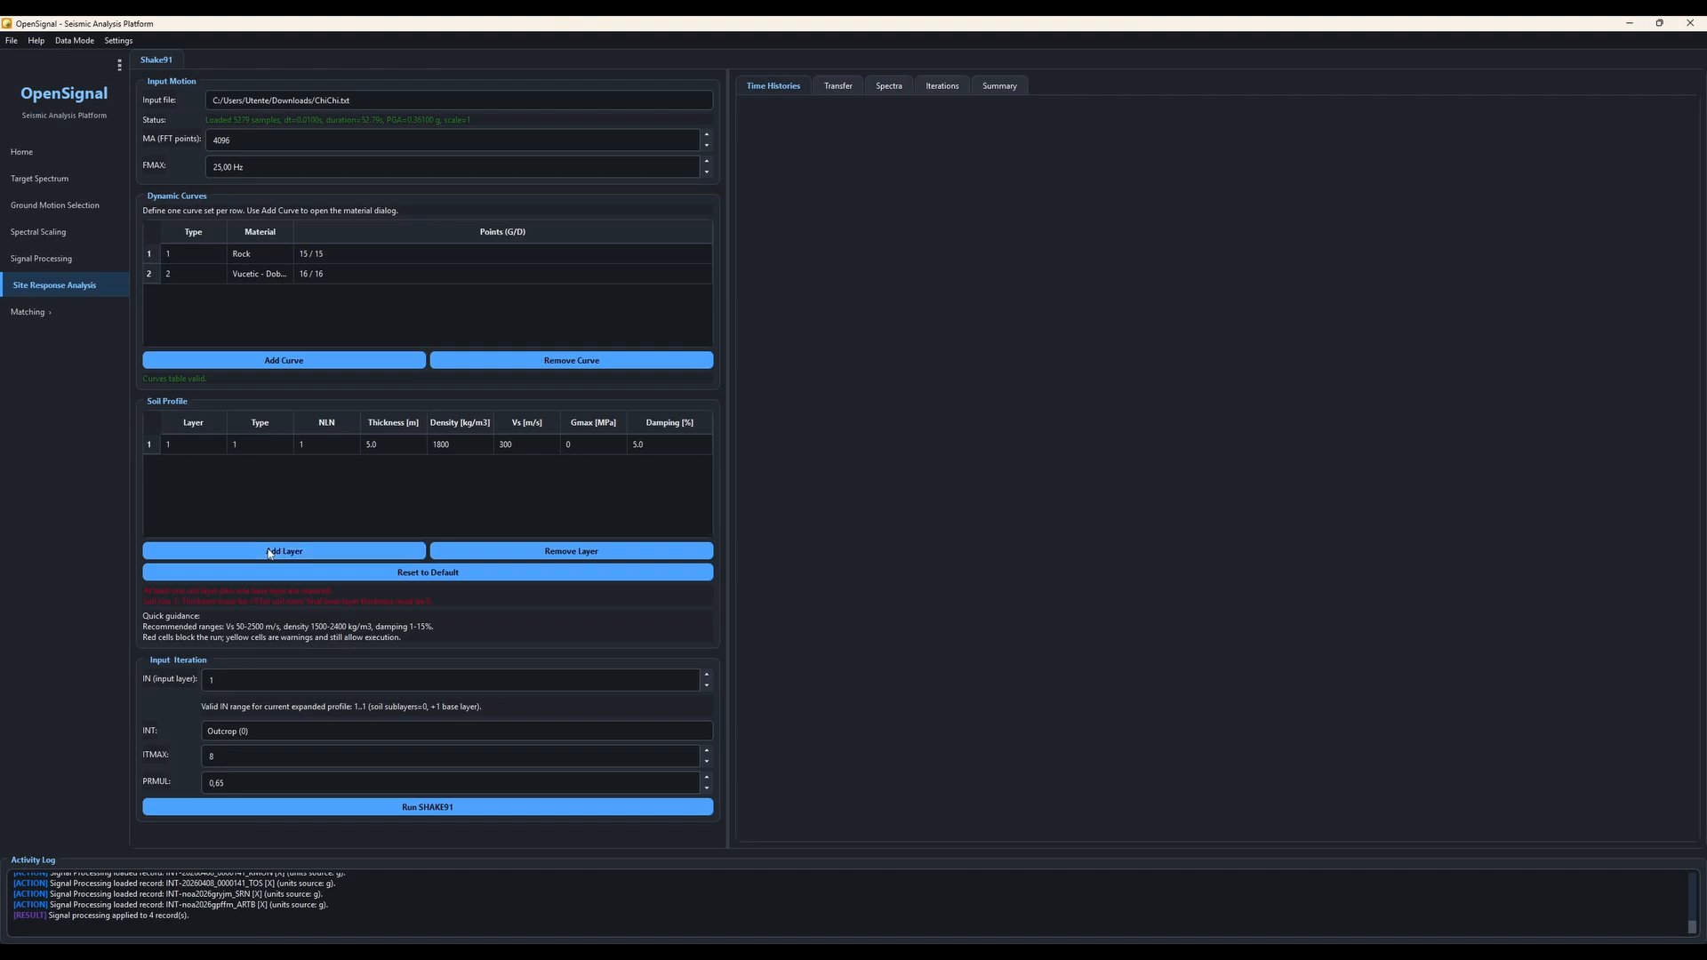
click(270, 552)
click(271, 552)
Step: Set the second soil layer's type to 2
click(233, 451)
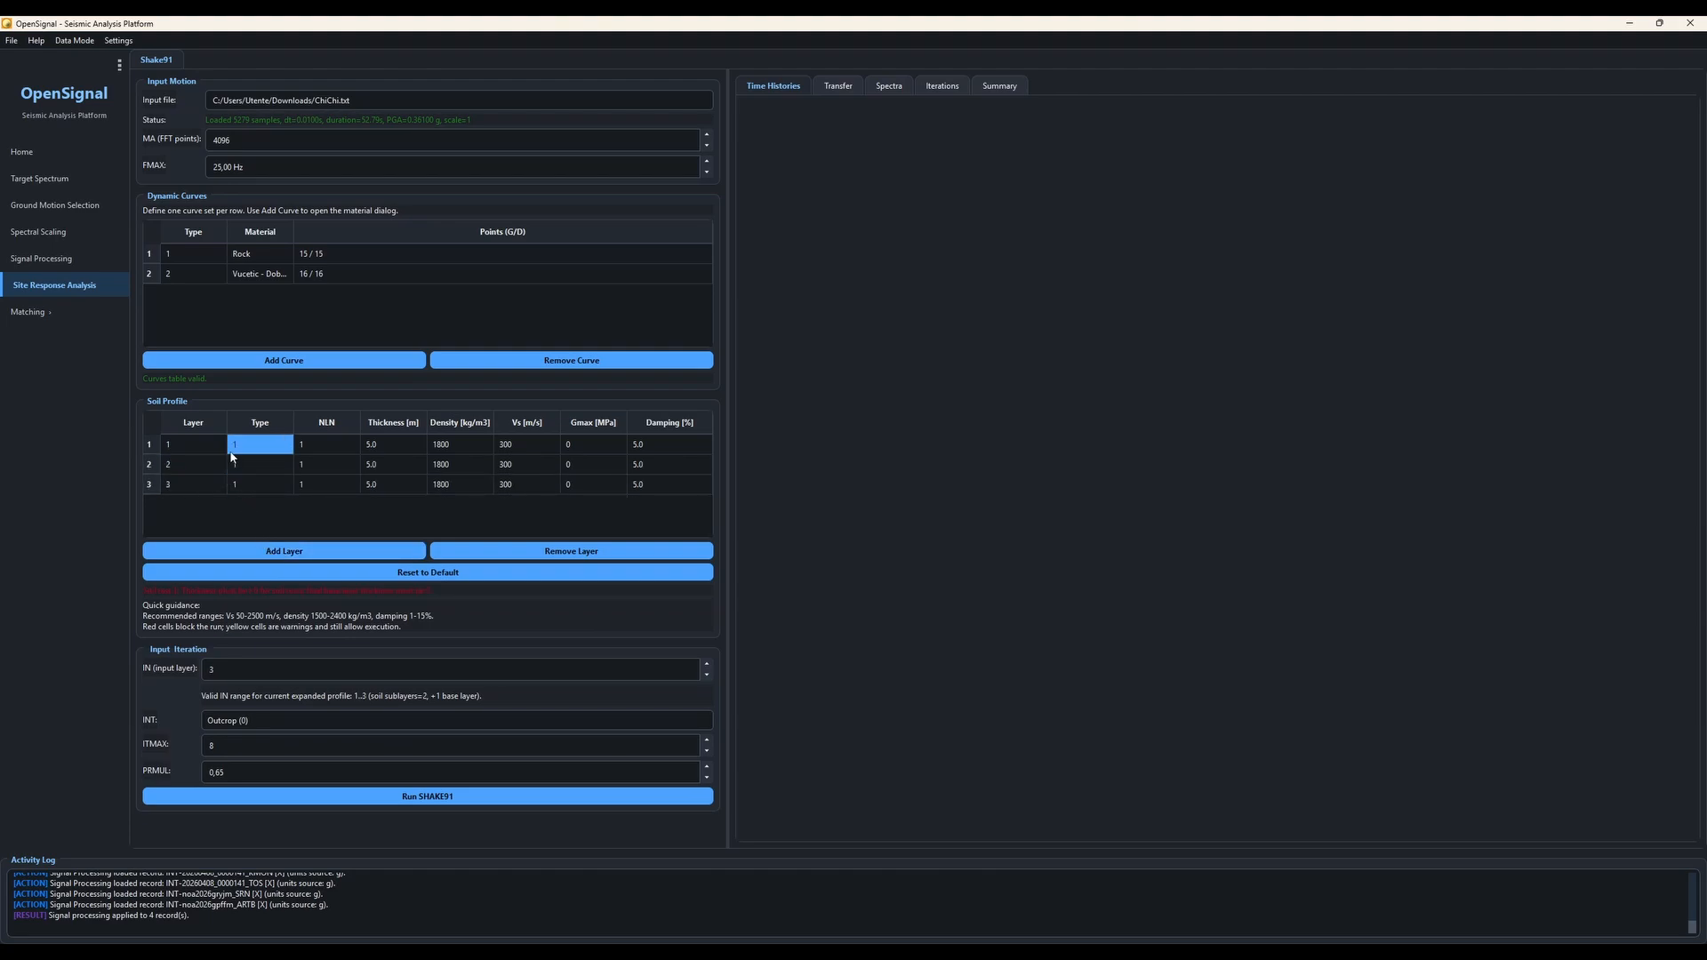
click(225, 452)
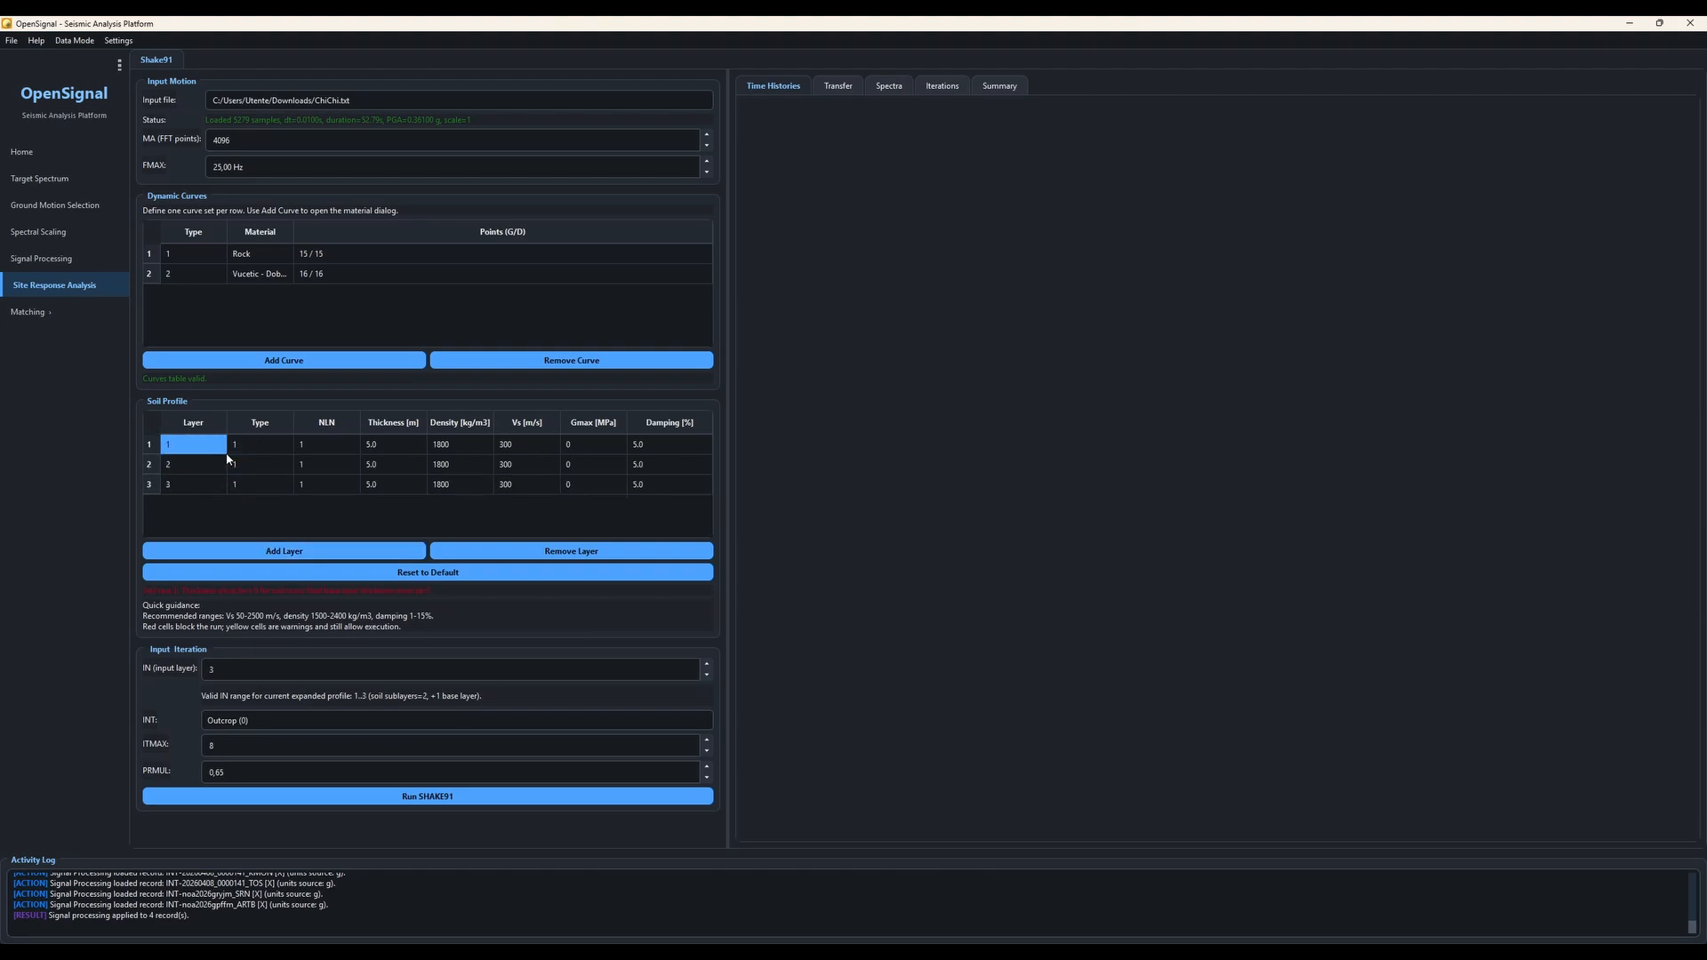
click(245, 449)
click(235, 458)
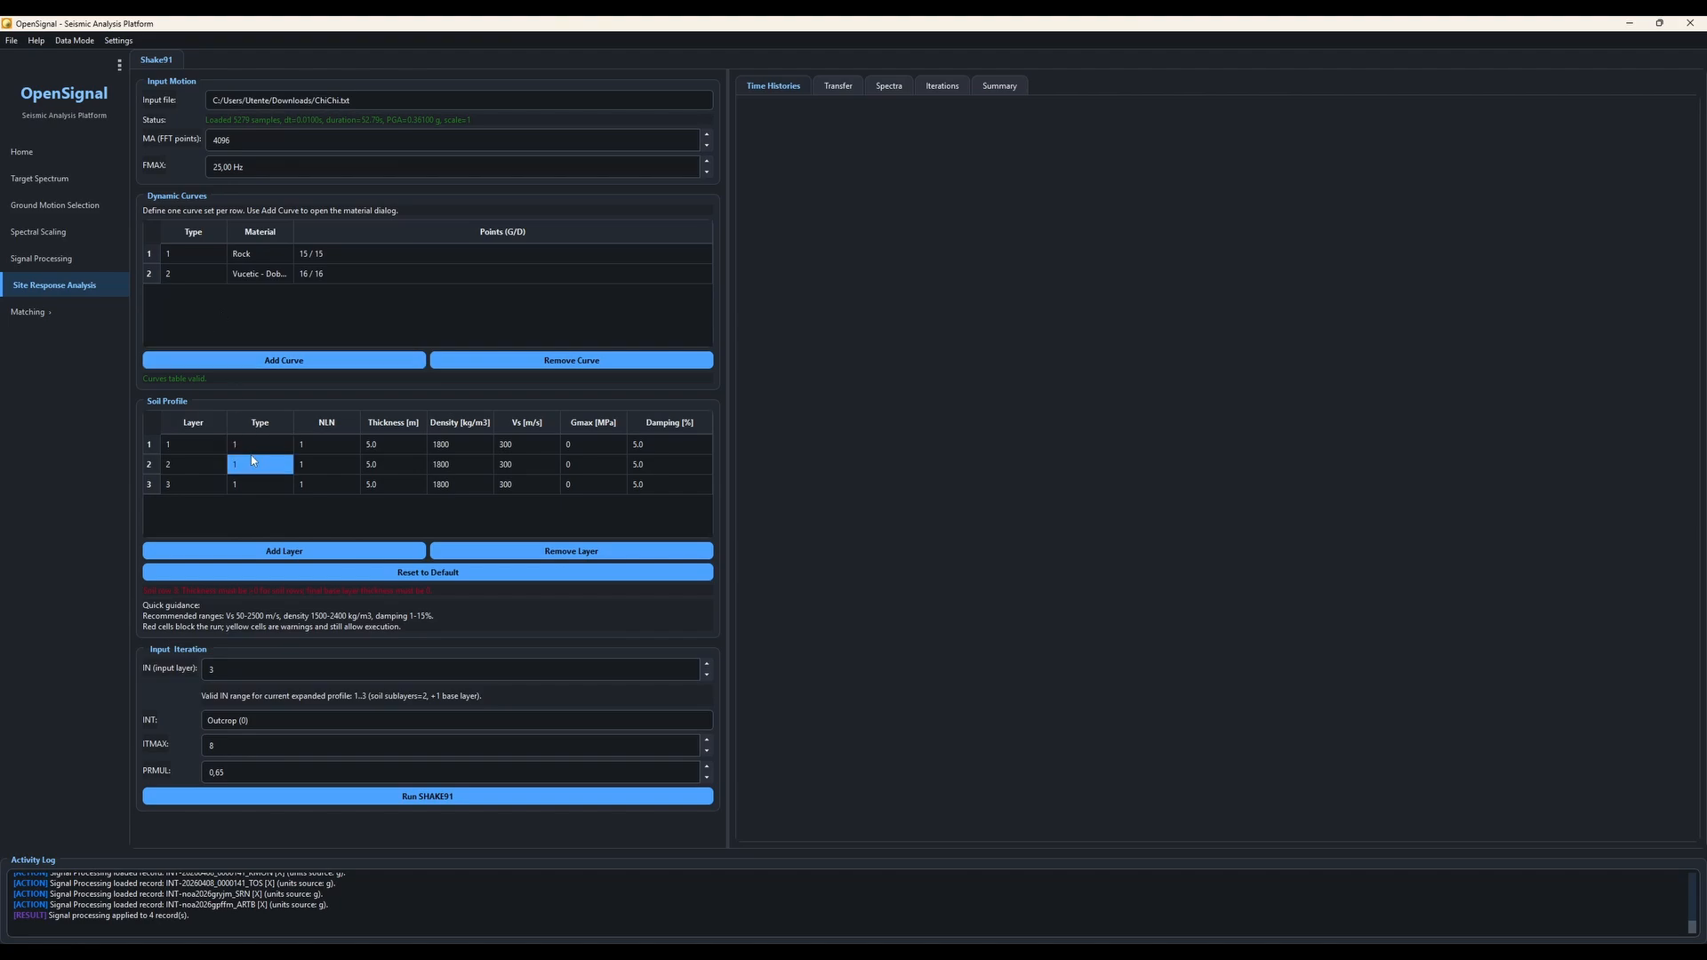
click(246, 449)
click(259, 277)
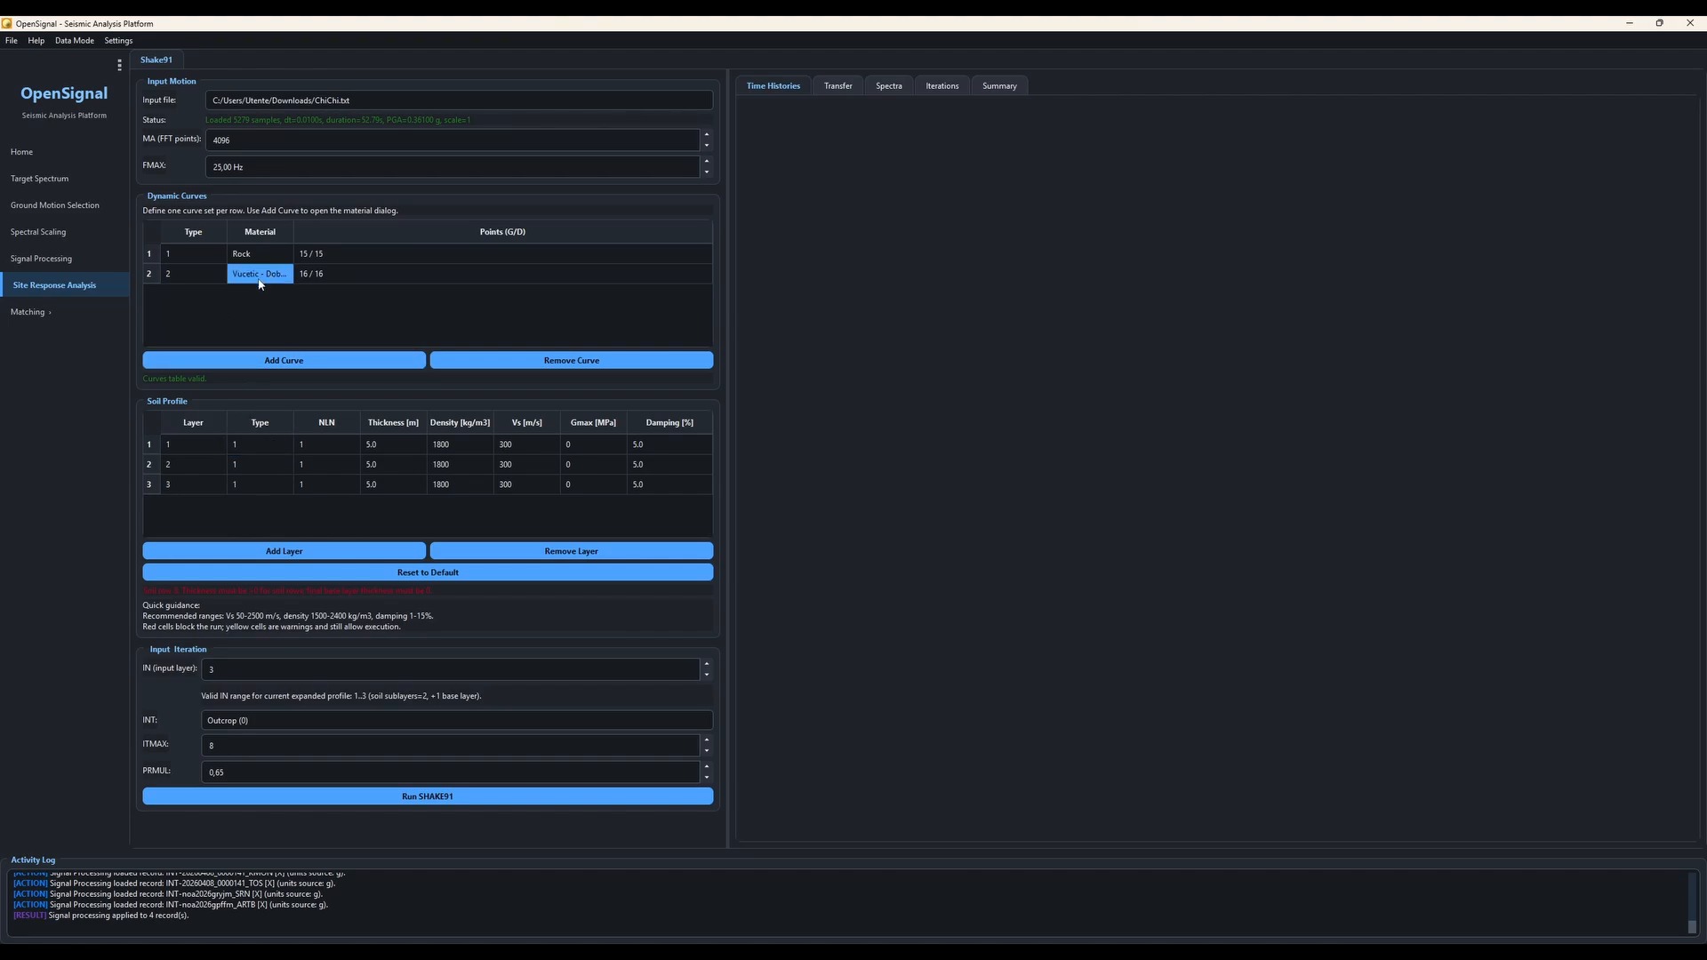
click(181, 259)
click(247, 444)
click(239, 464)
click(242, 485)
double_click(241, 485)
double_click(241, 464)
text(2)
click(259, 442)
Step: Set the base layer's thickness to 0 and the second layer's NLN to 5
double_click(386, 485)
text(0)
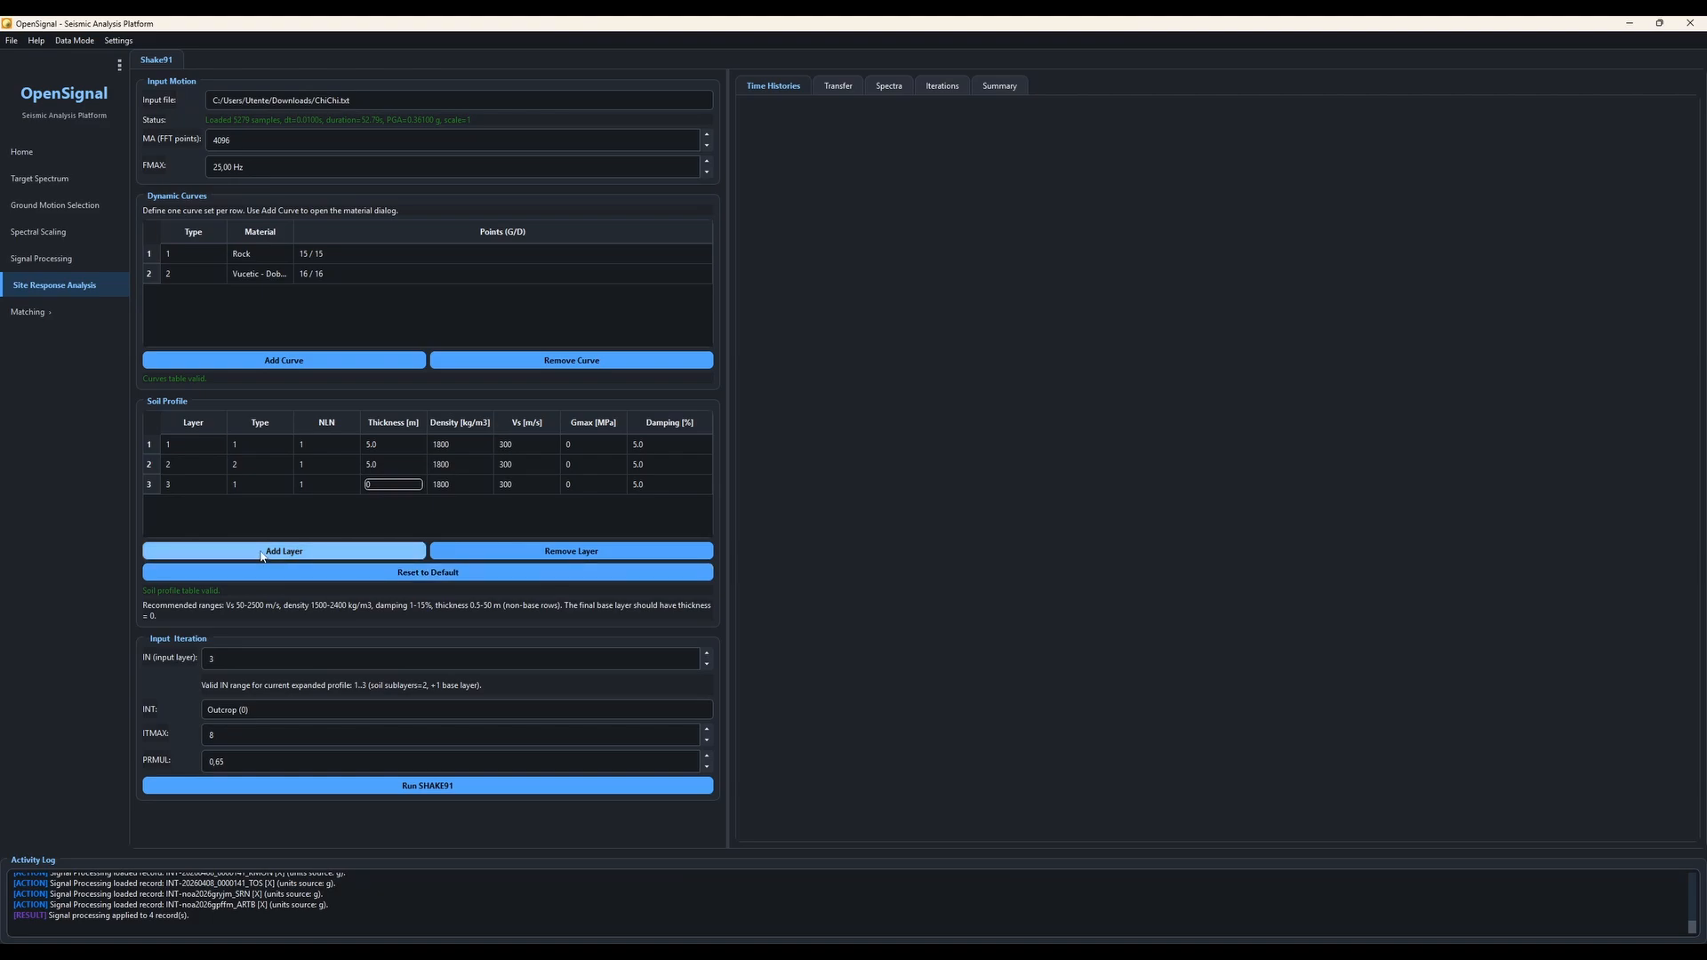
click(307, 470)
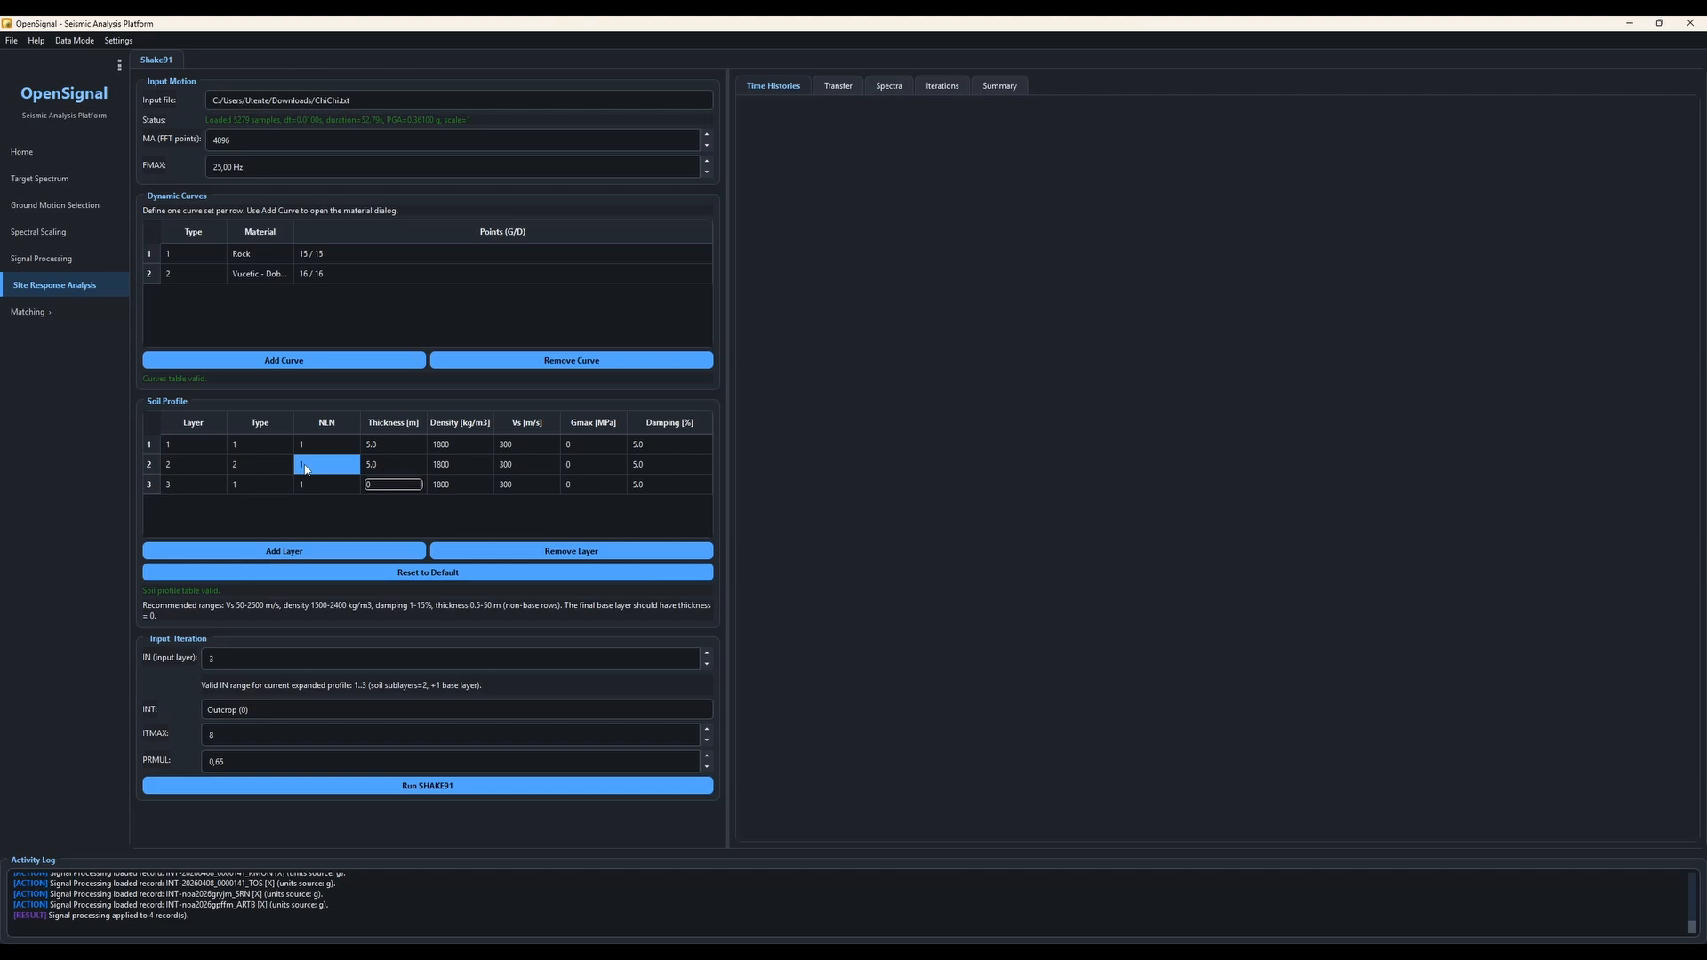
double_click(318, 466)
text(5)
click(318, 513)
Step: Run the SHAKE91 analysis
click(369, 787)
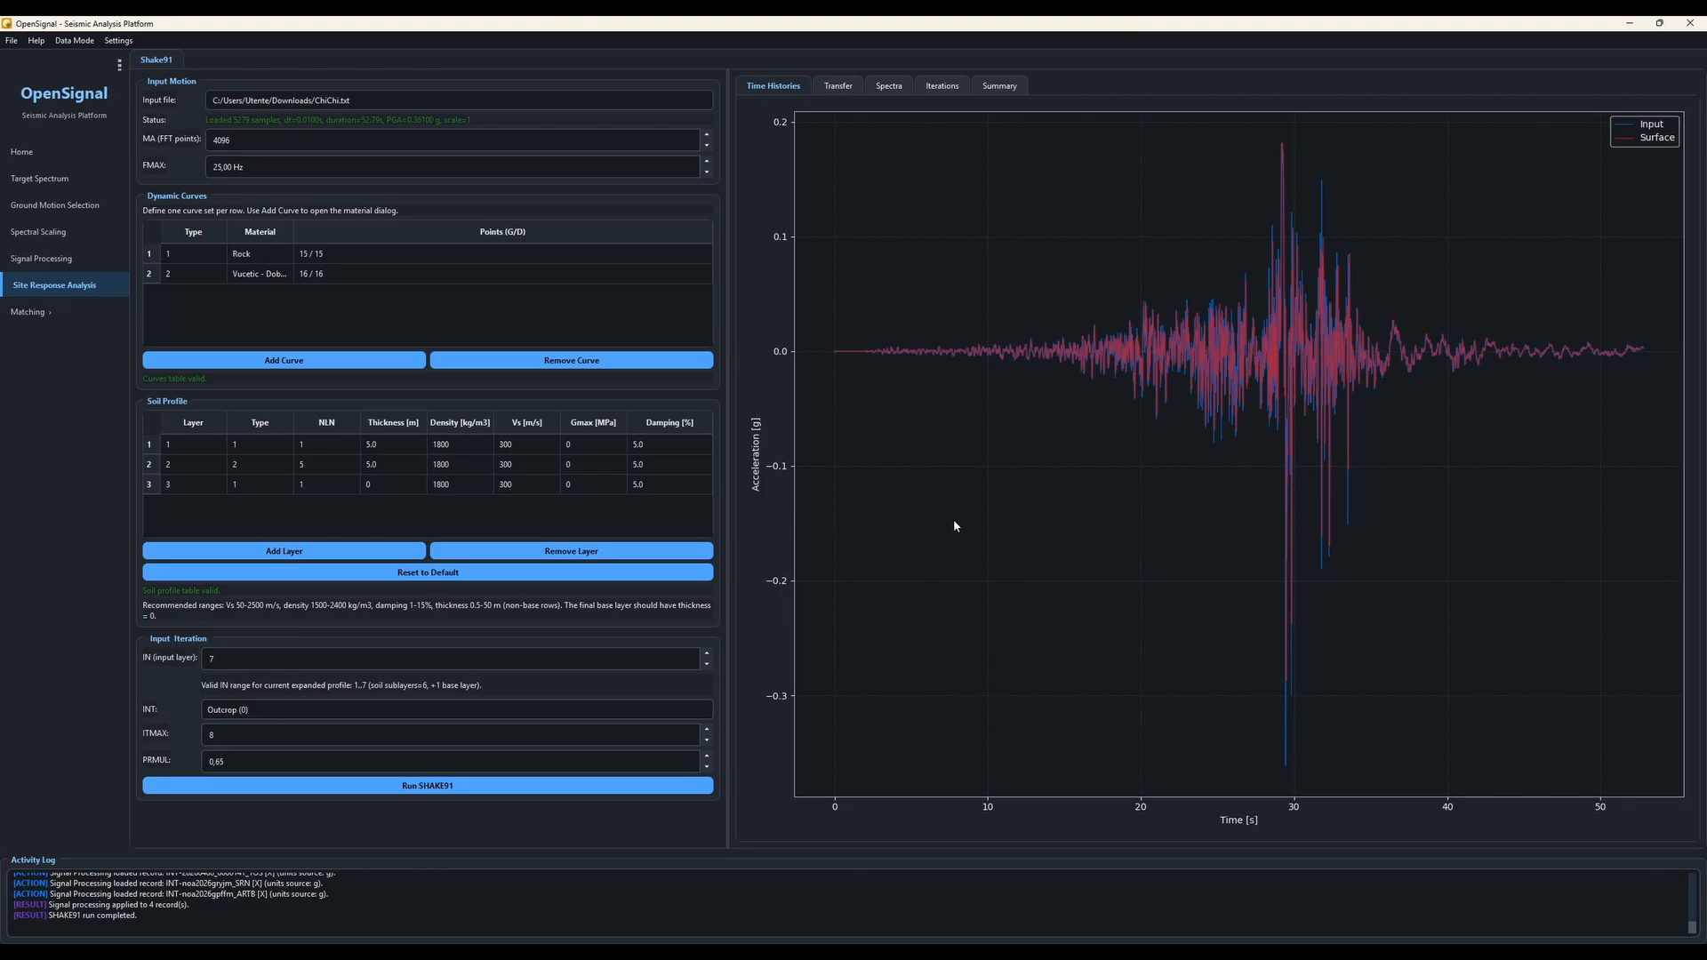
click(642, 278)
Step: Review the transfer function, response spectra and iteration results of the analysis
click(839, 89)
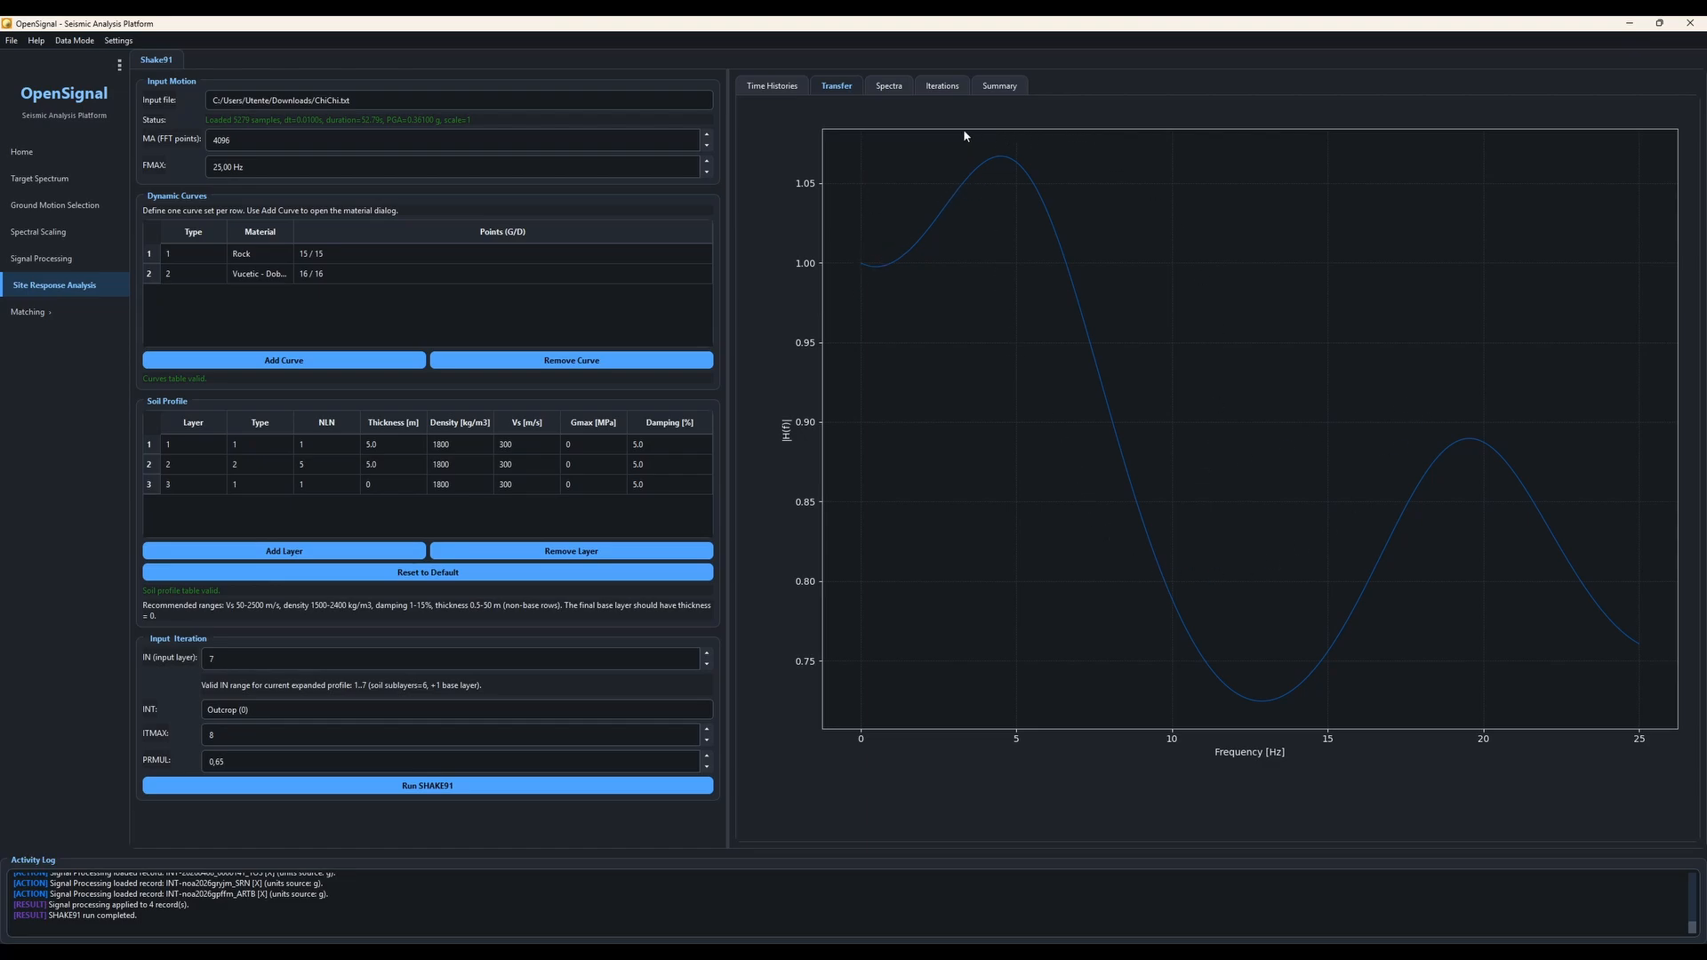
click(891, 89)
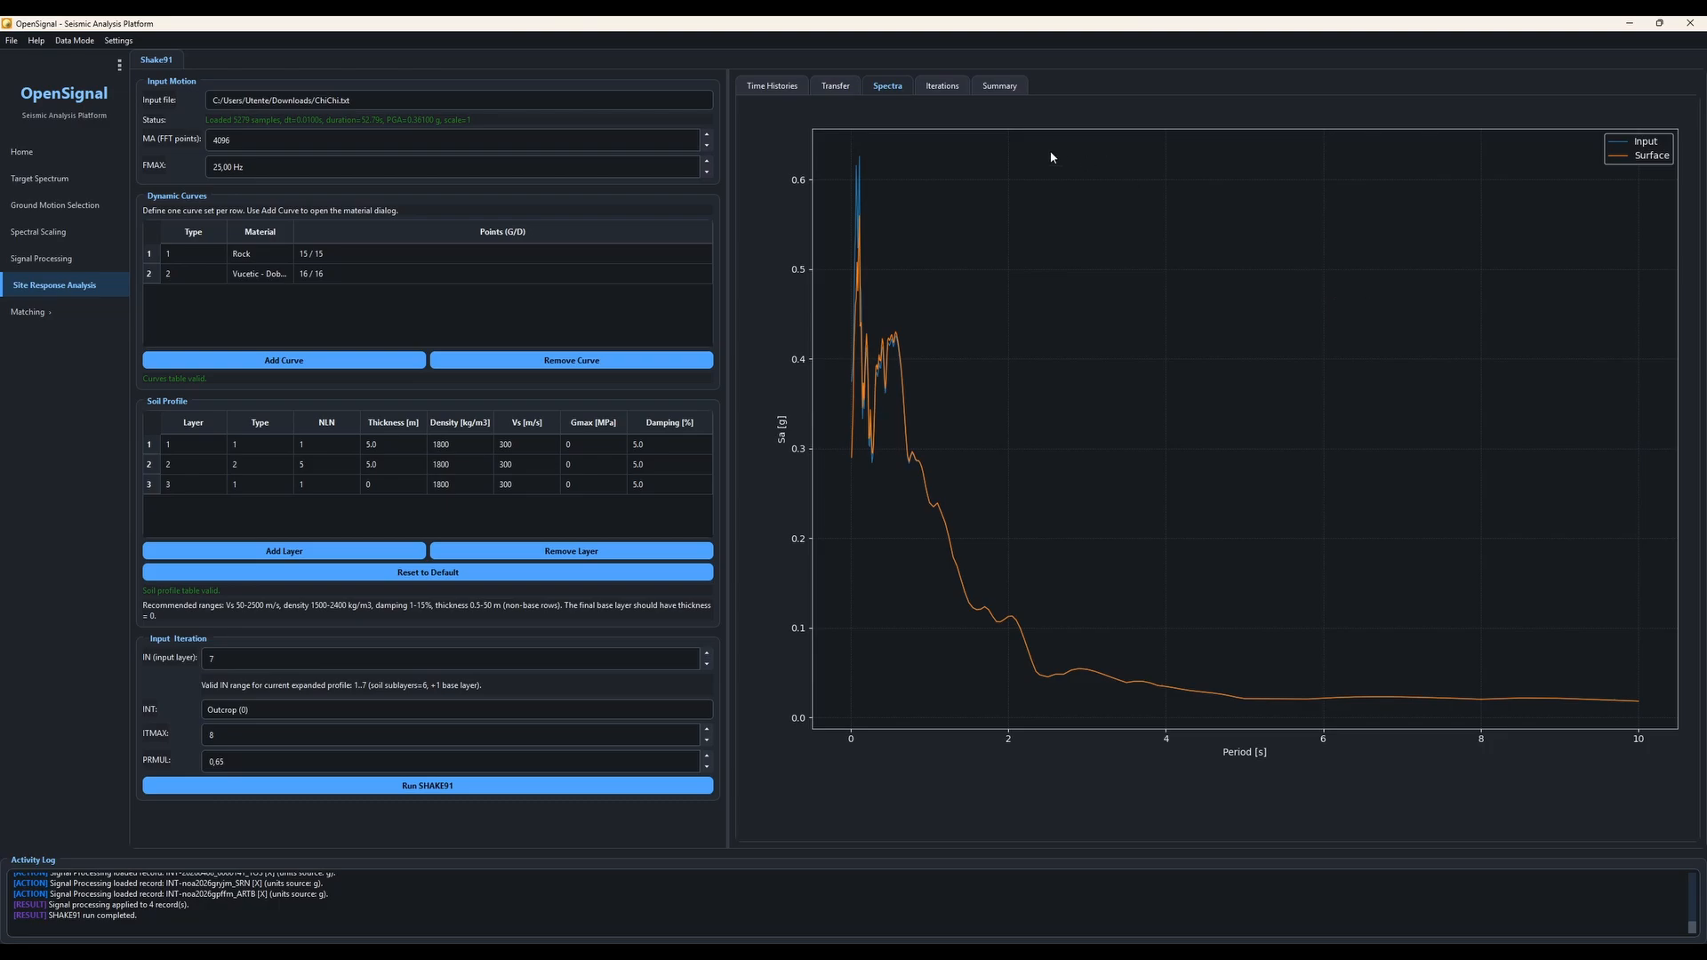
click(947, 88)
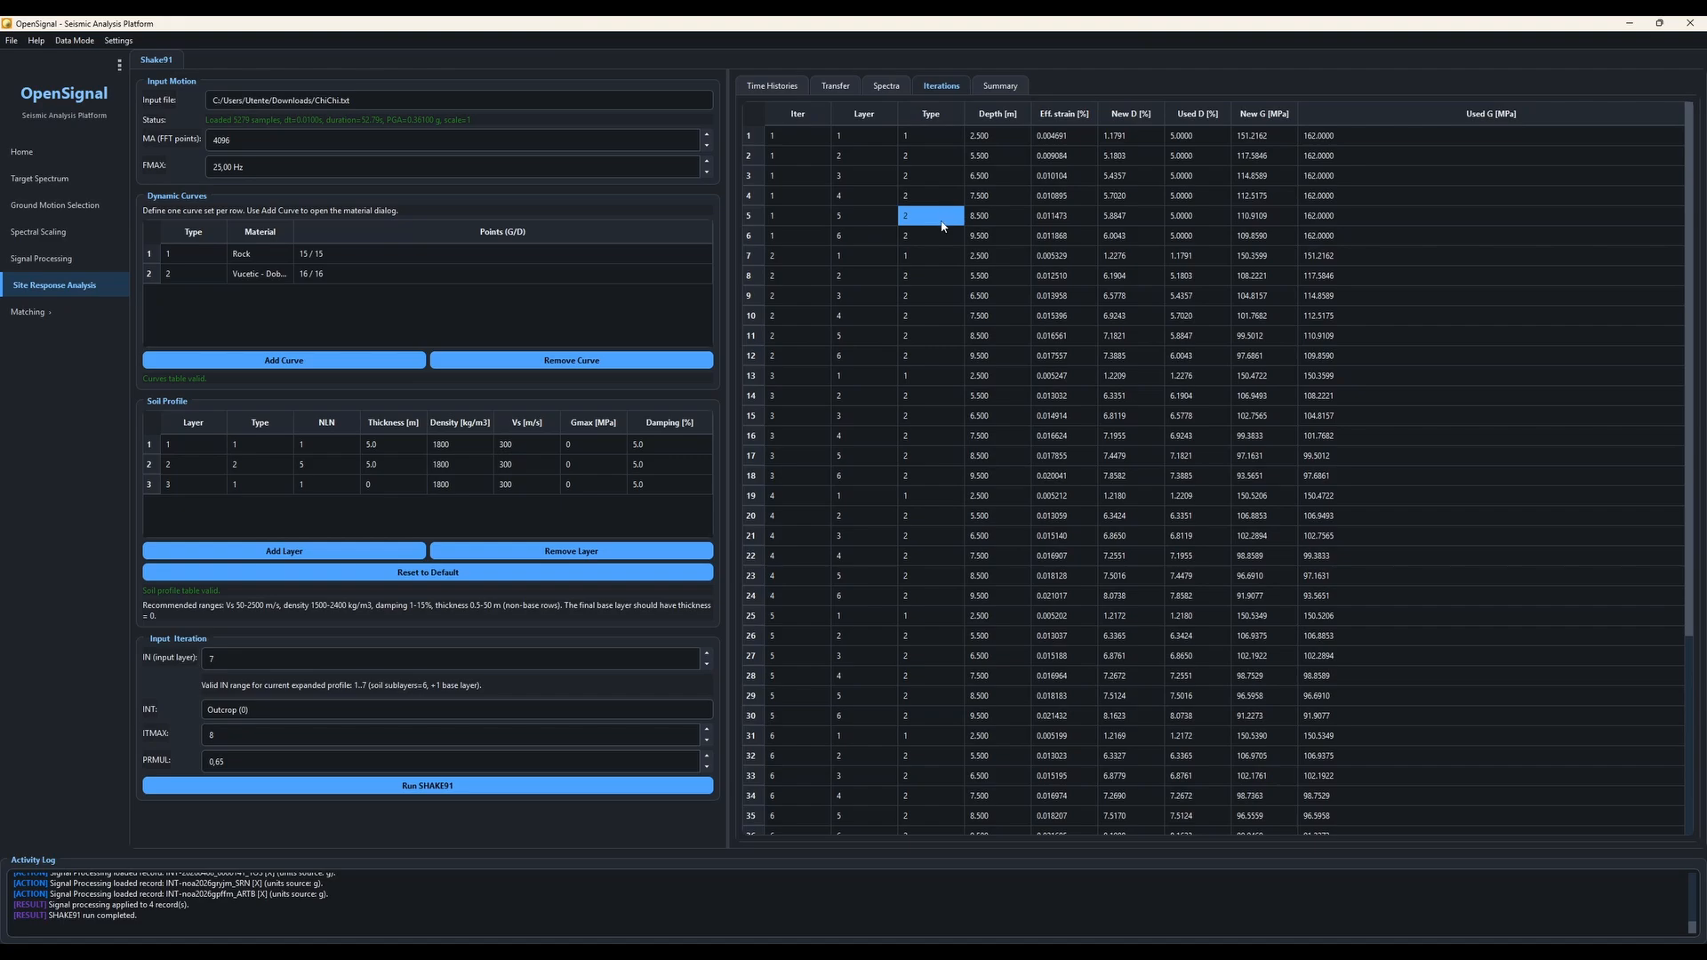
Step: Scroll through the iteration results table and open the analysis summary
scroll(944, 226, down, 4)
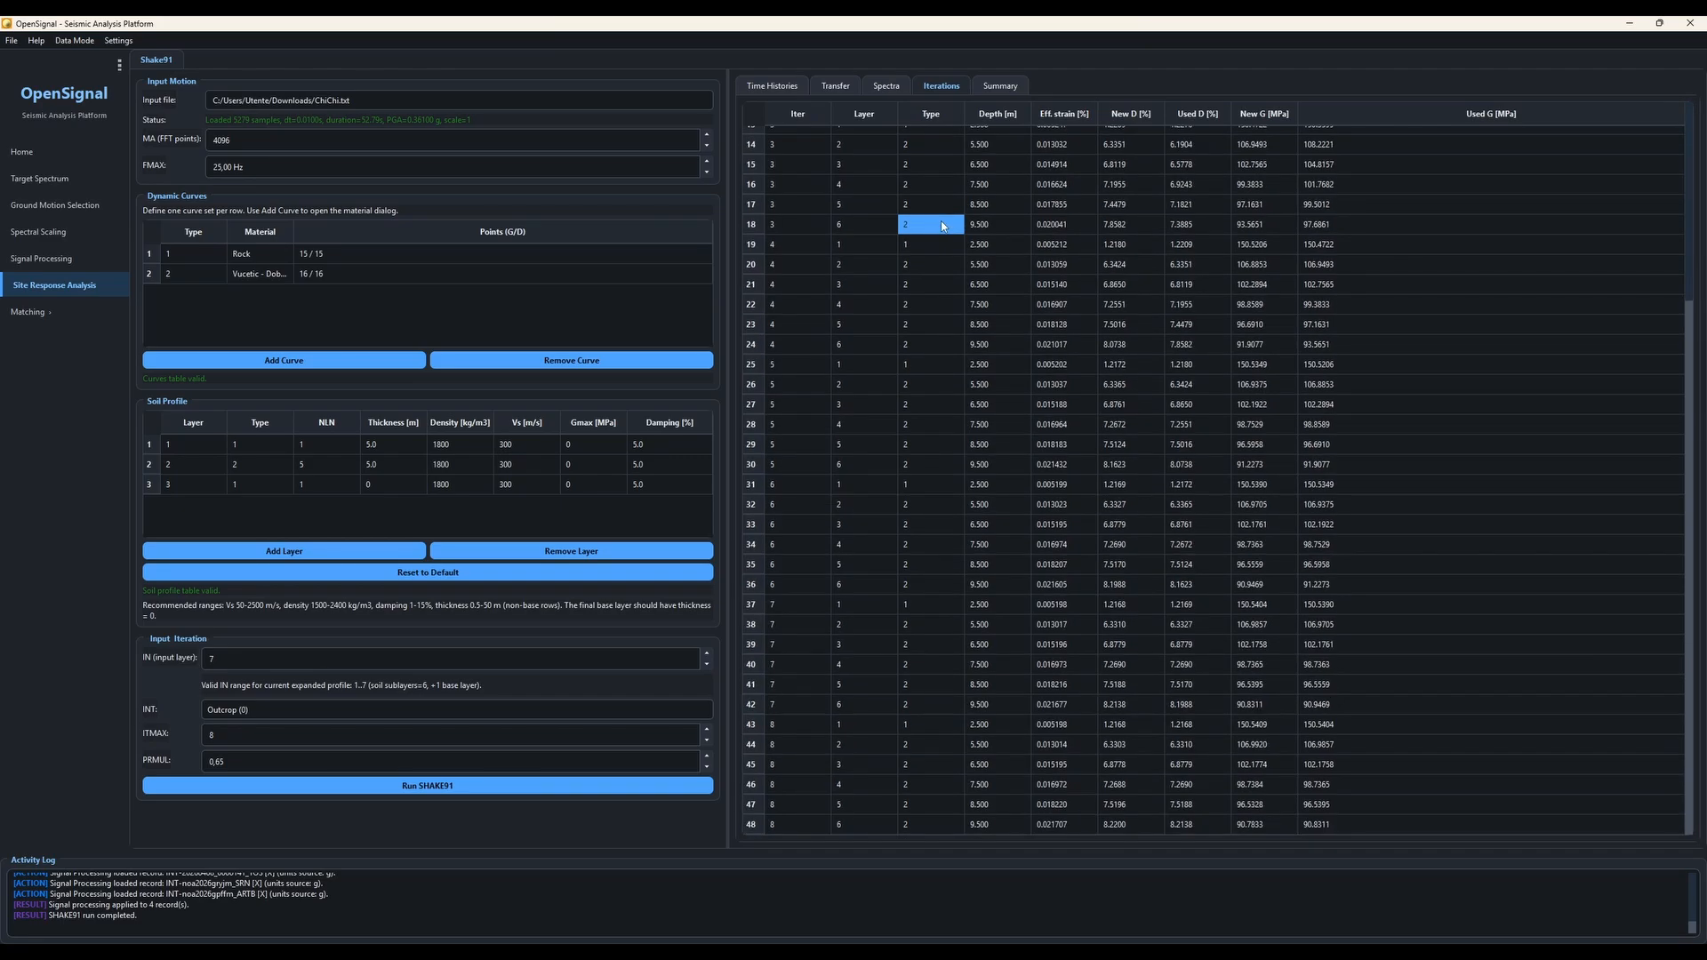
scroll(943, 226, up, 4)
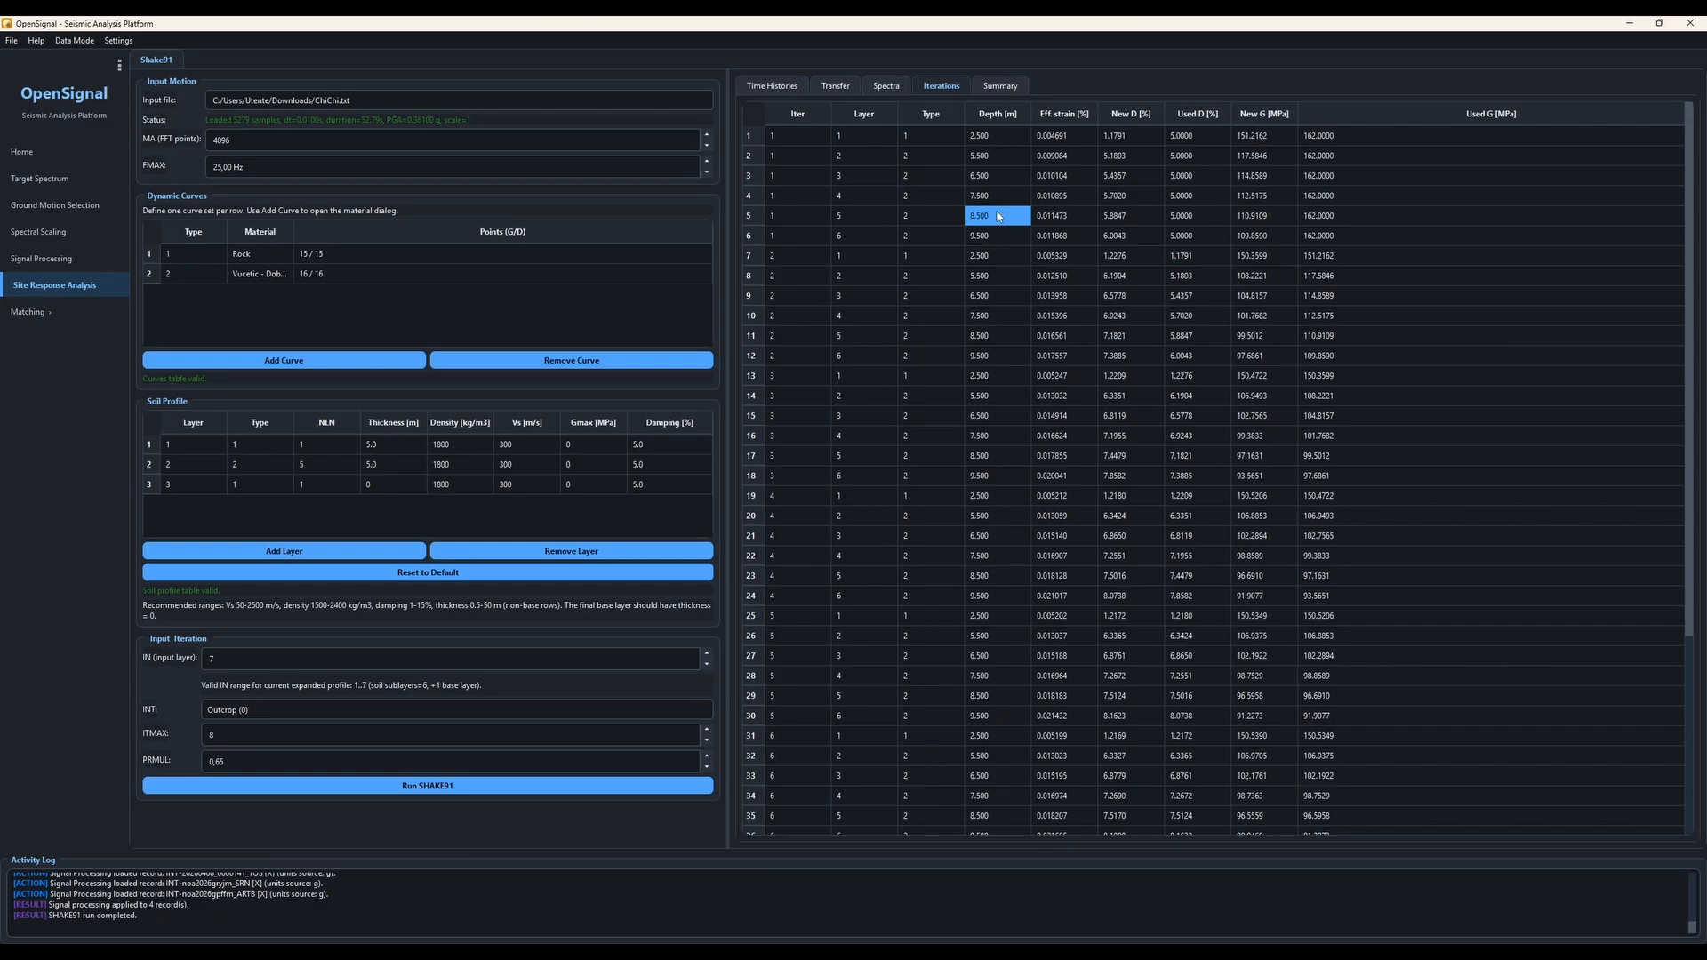
click(1014, 88)
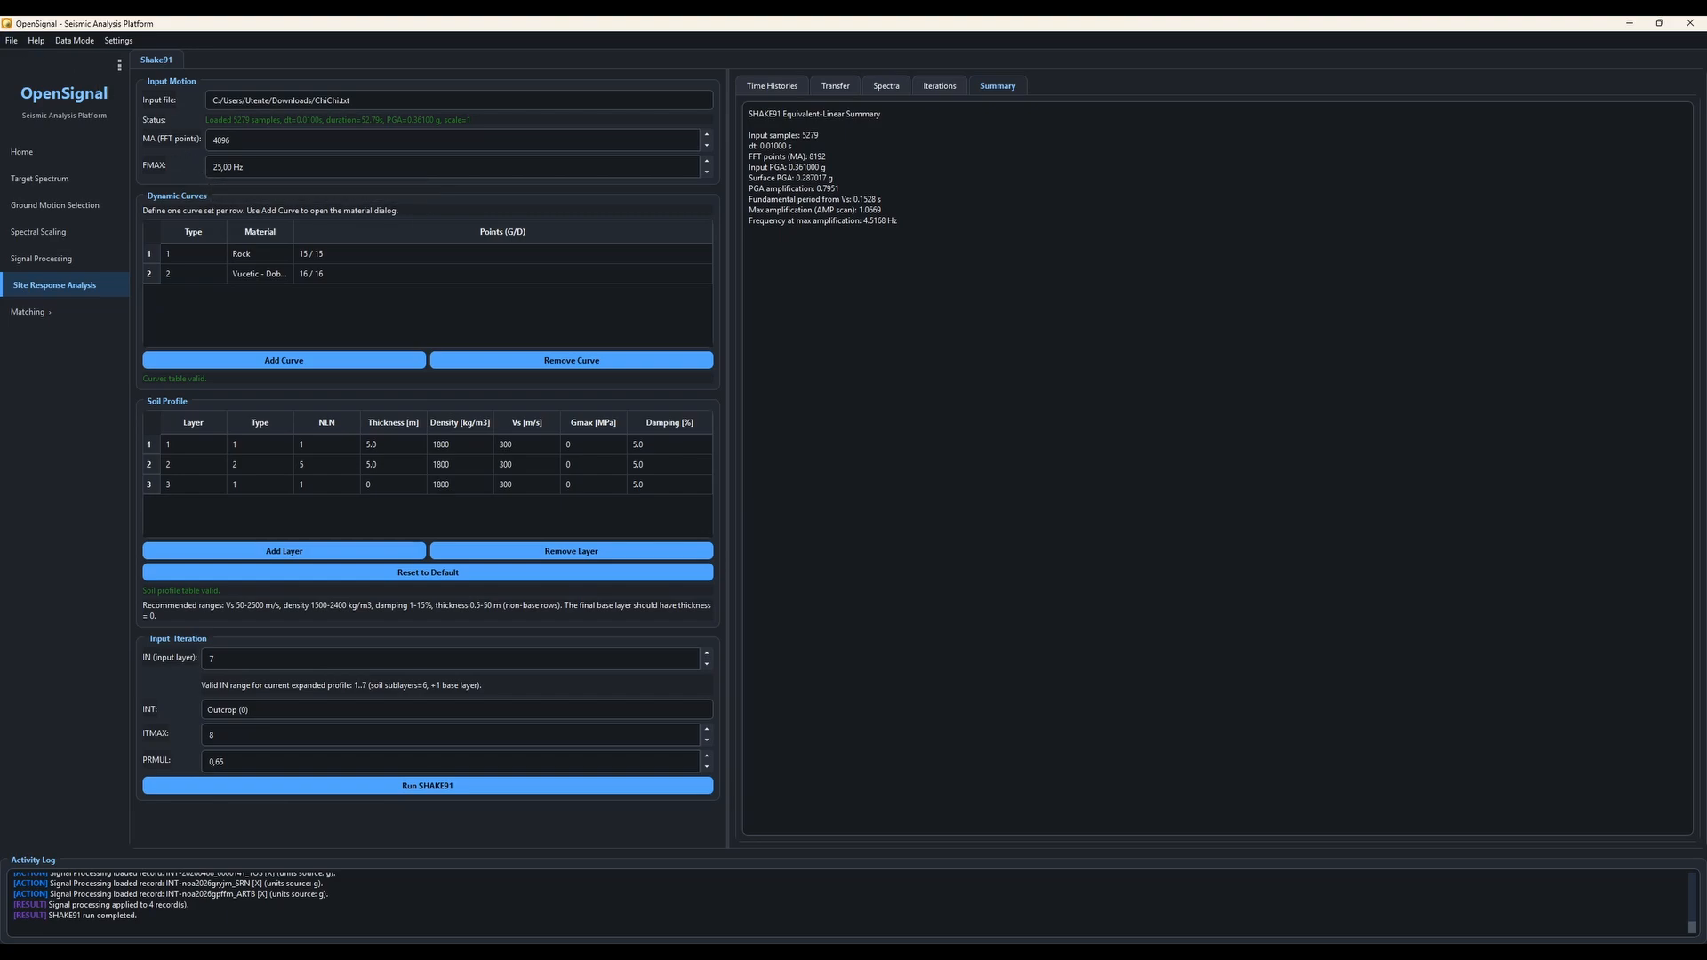
Step: Export the SHAKE91 results to the Download folder
click(10, 41)
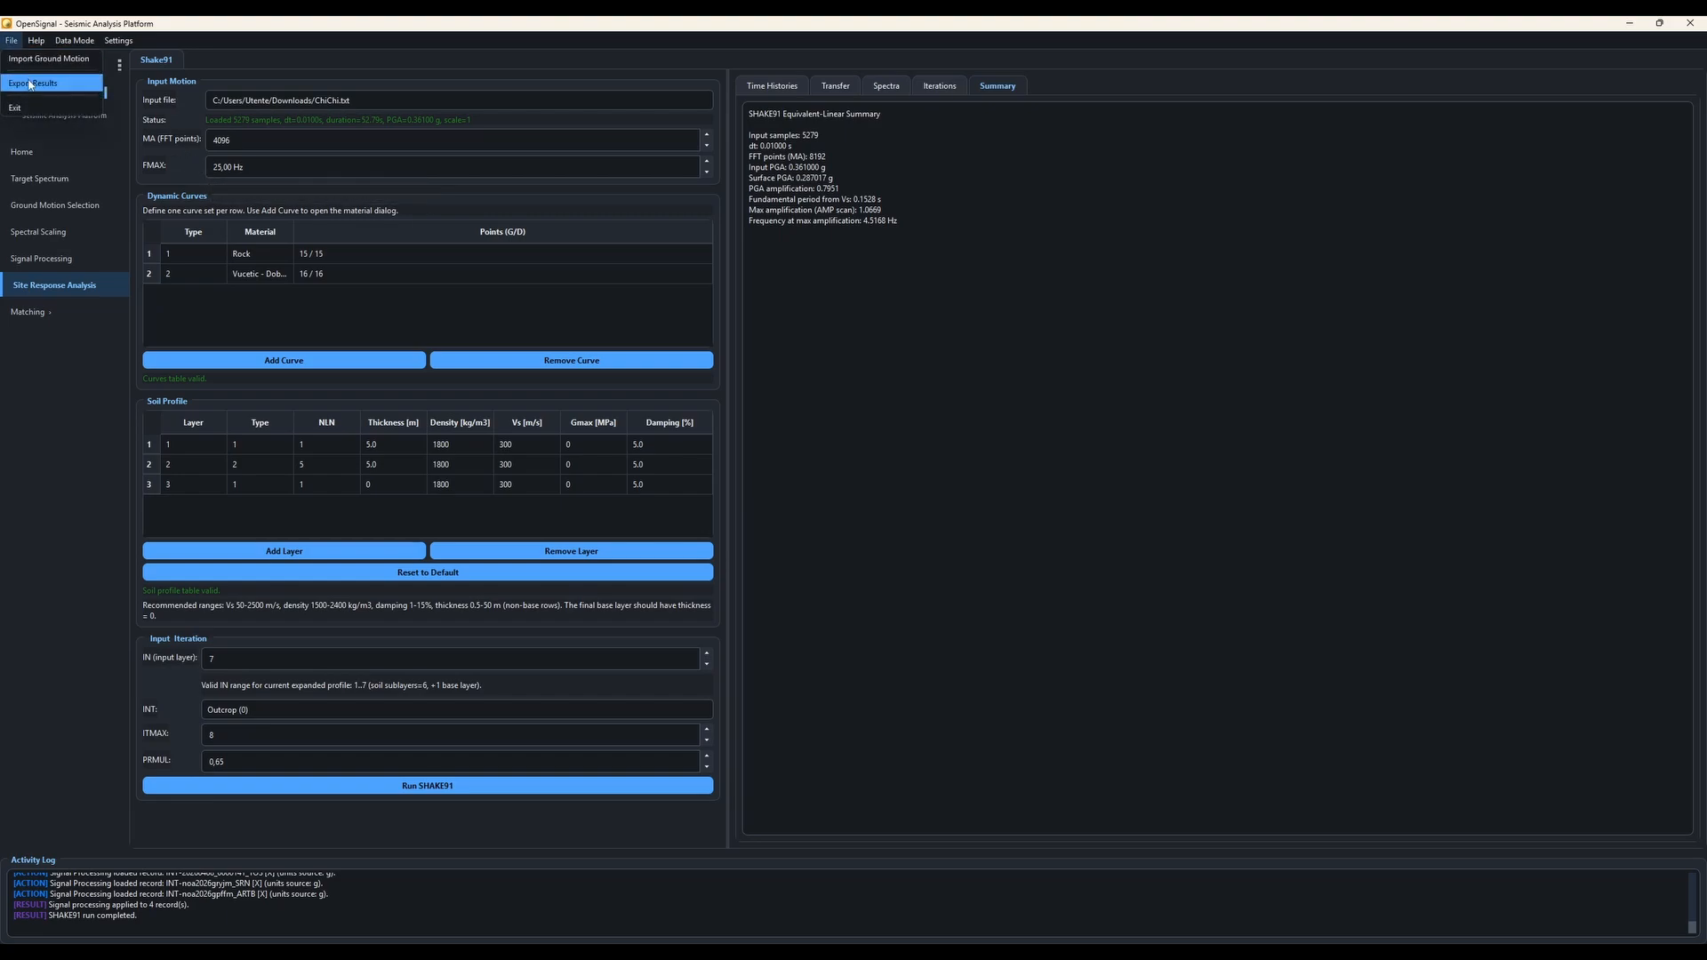
click(33, 82)
scroll(95, 254, down, 2)
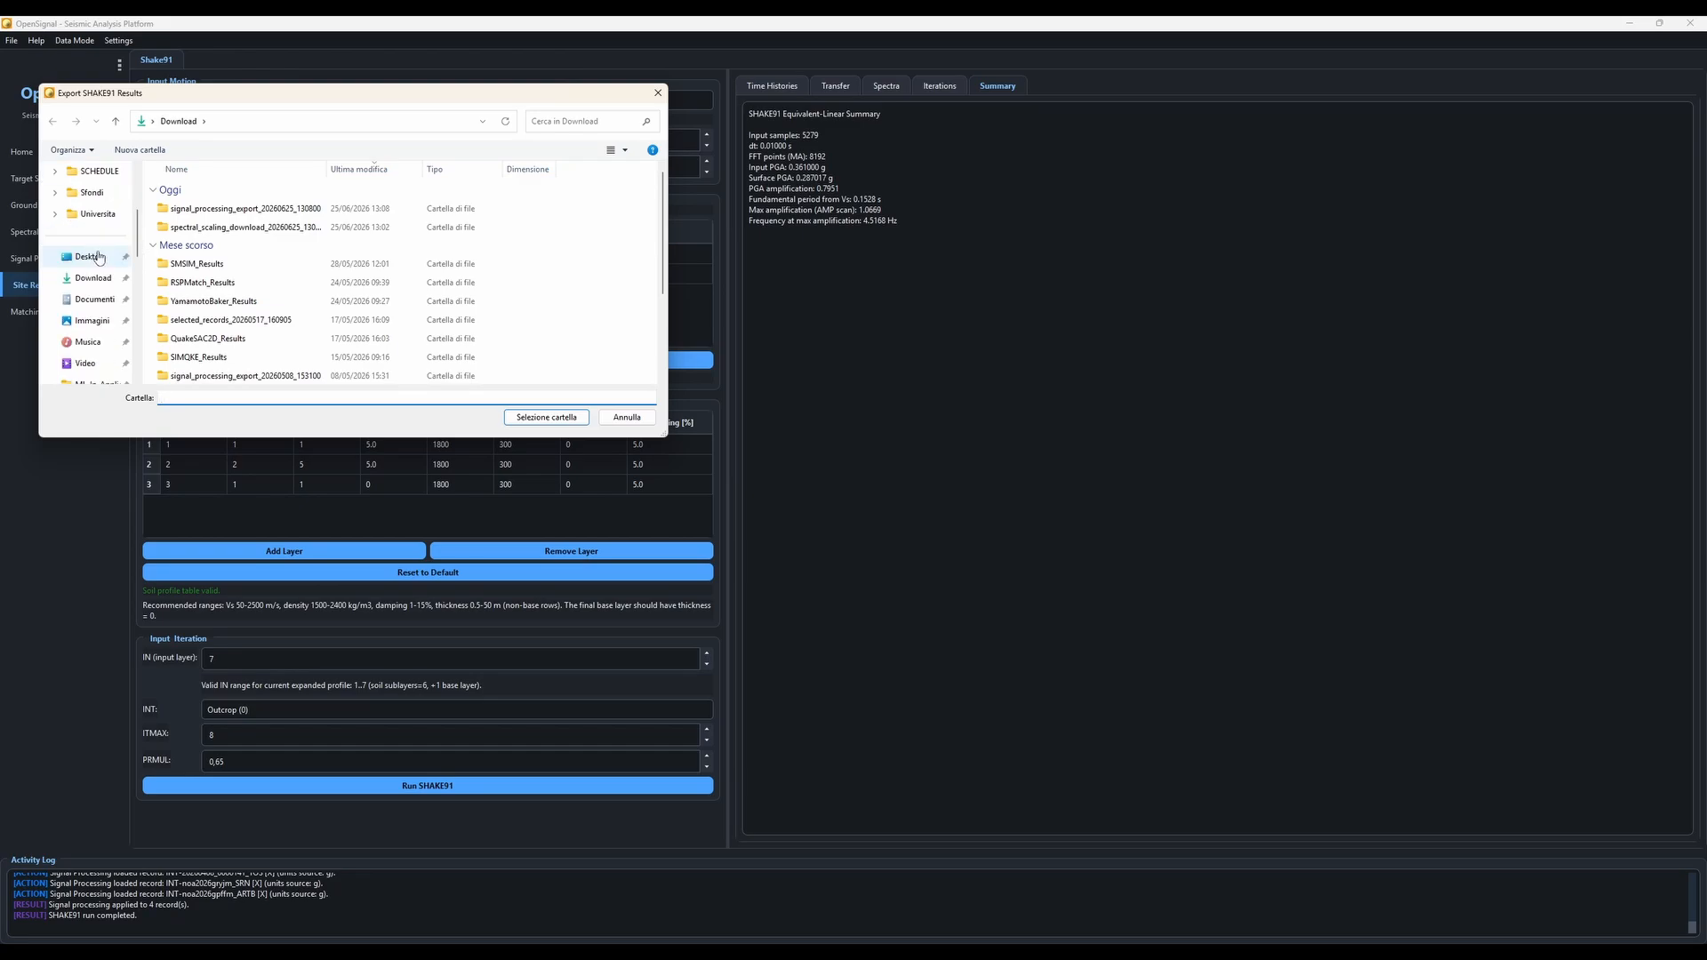
click(97, 280)
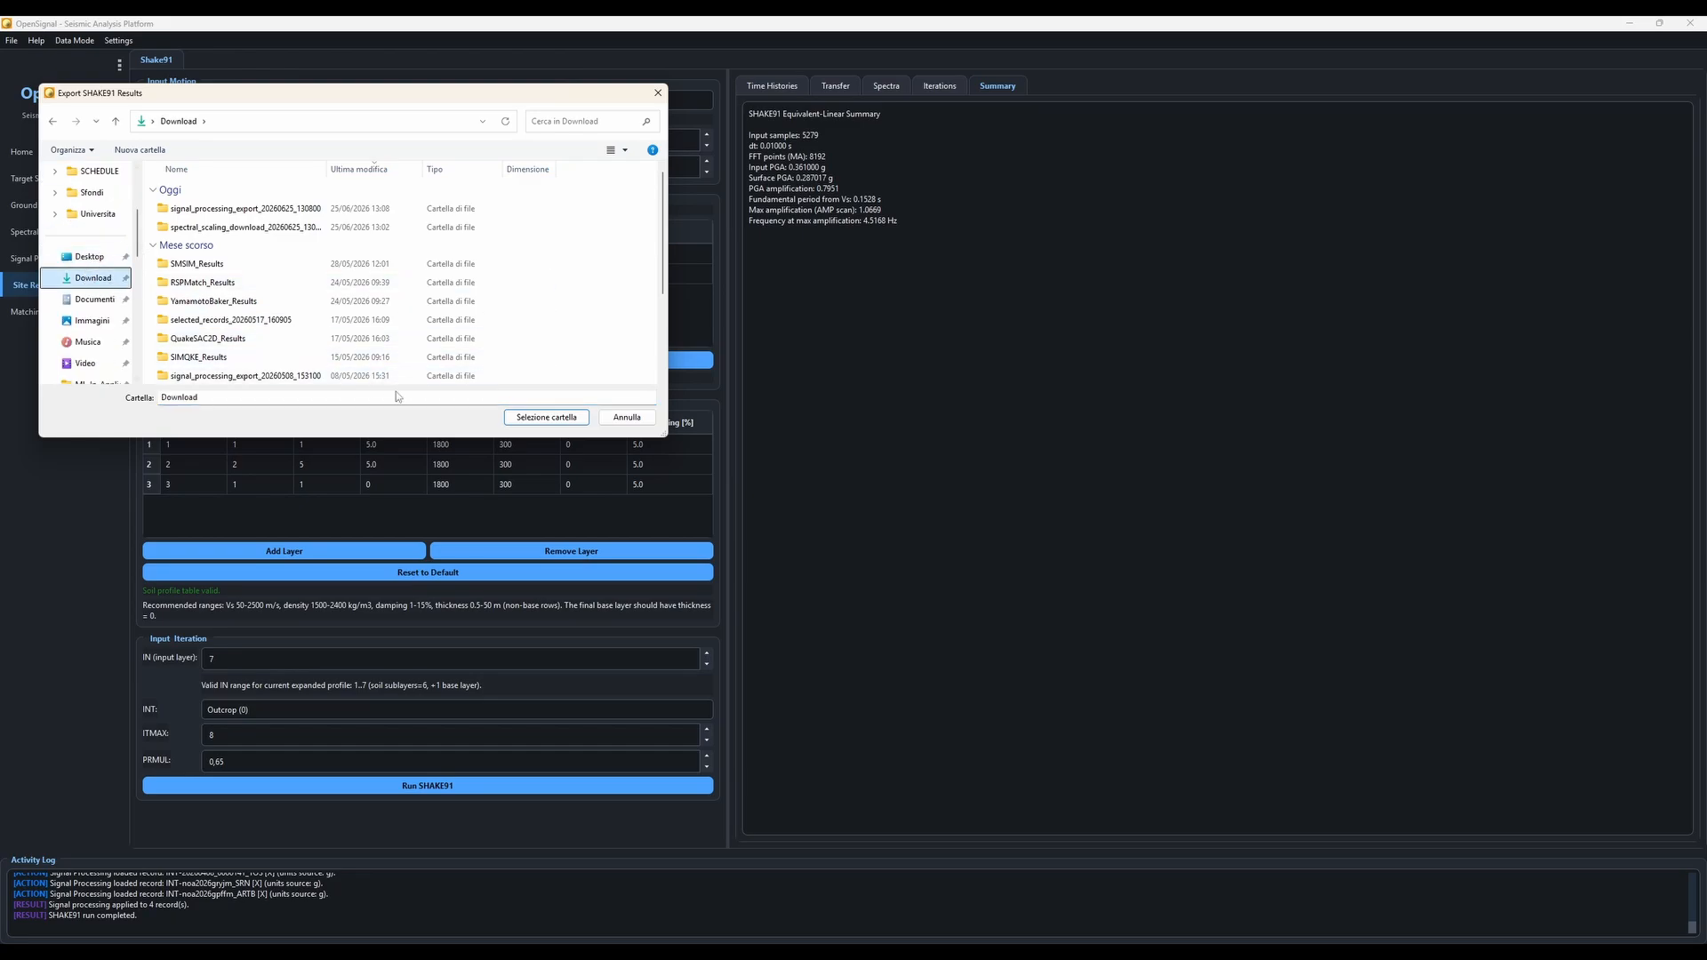
click(513, 418)
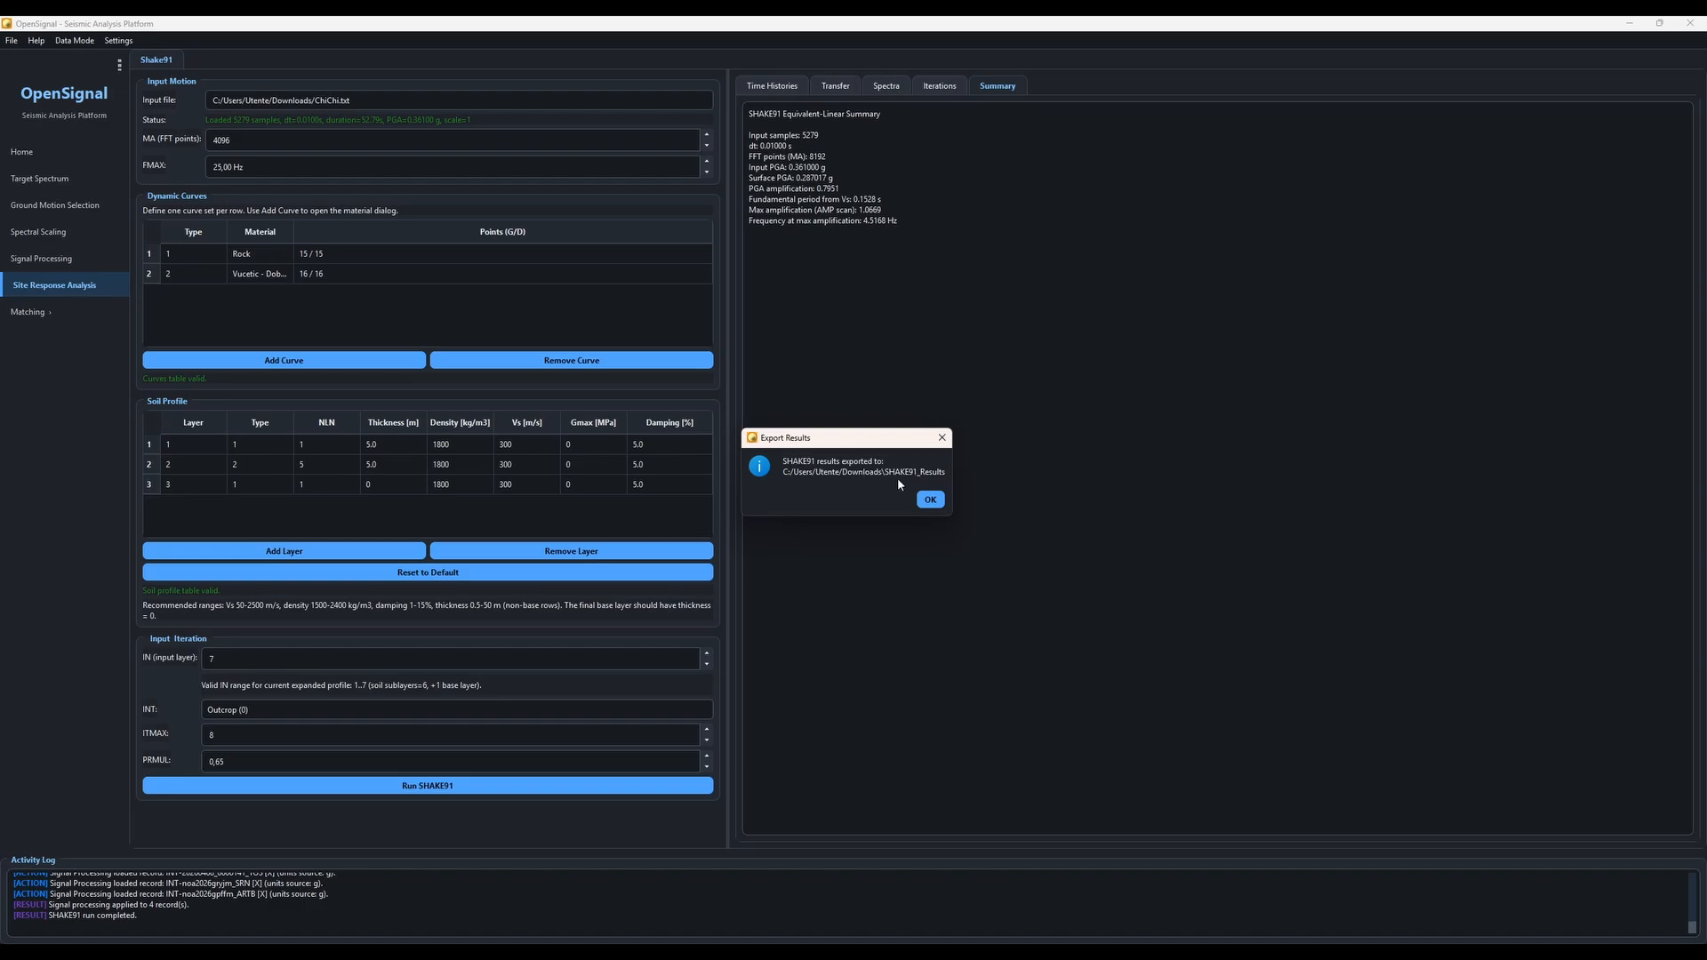
click(930, 500)
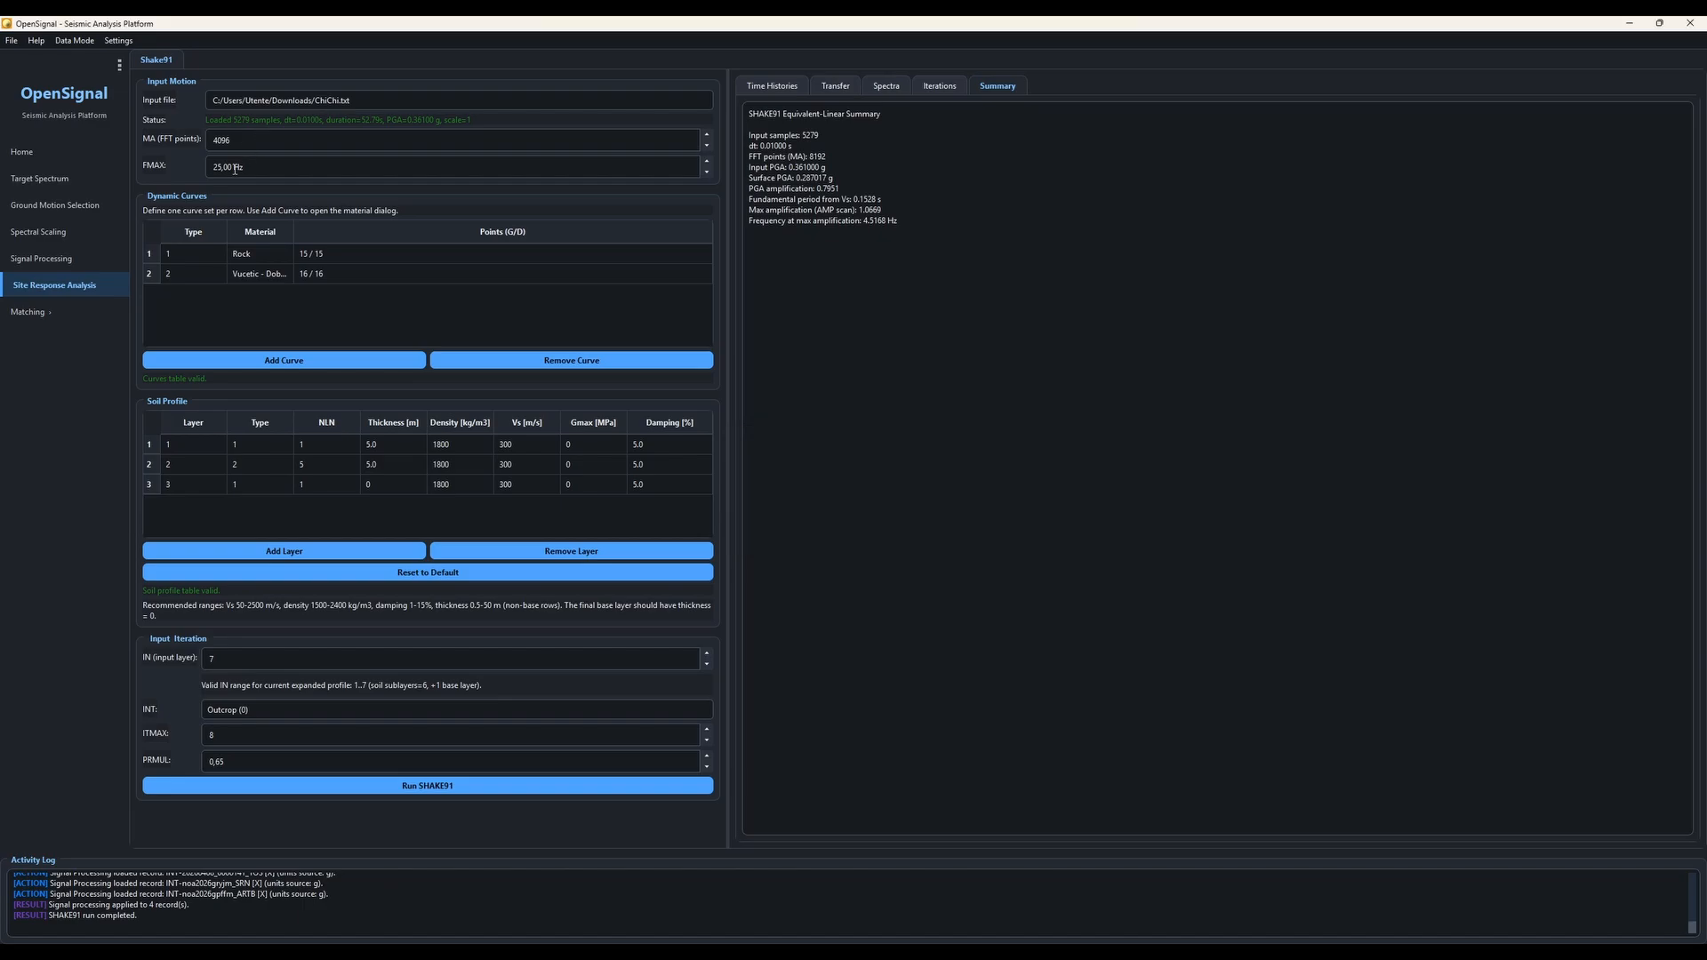
Step: In ground motion selection, deselect the second and third records so only the first record stays selected
click(86, 213)
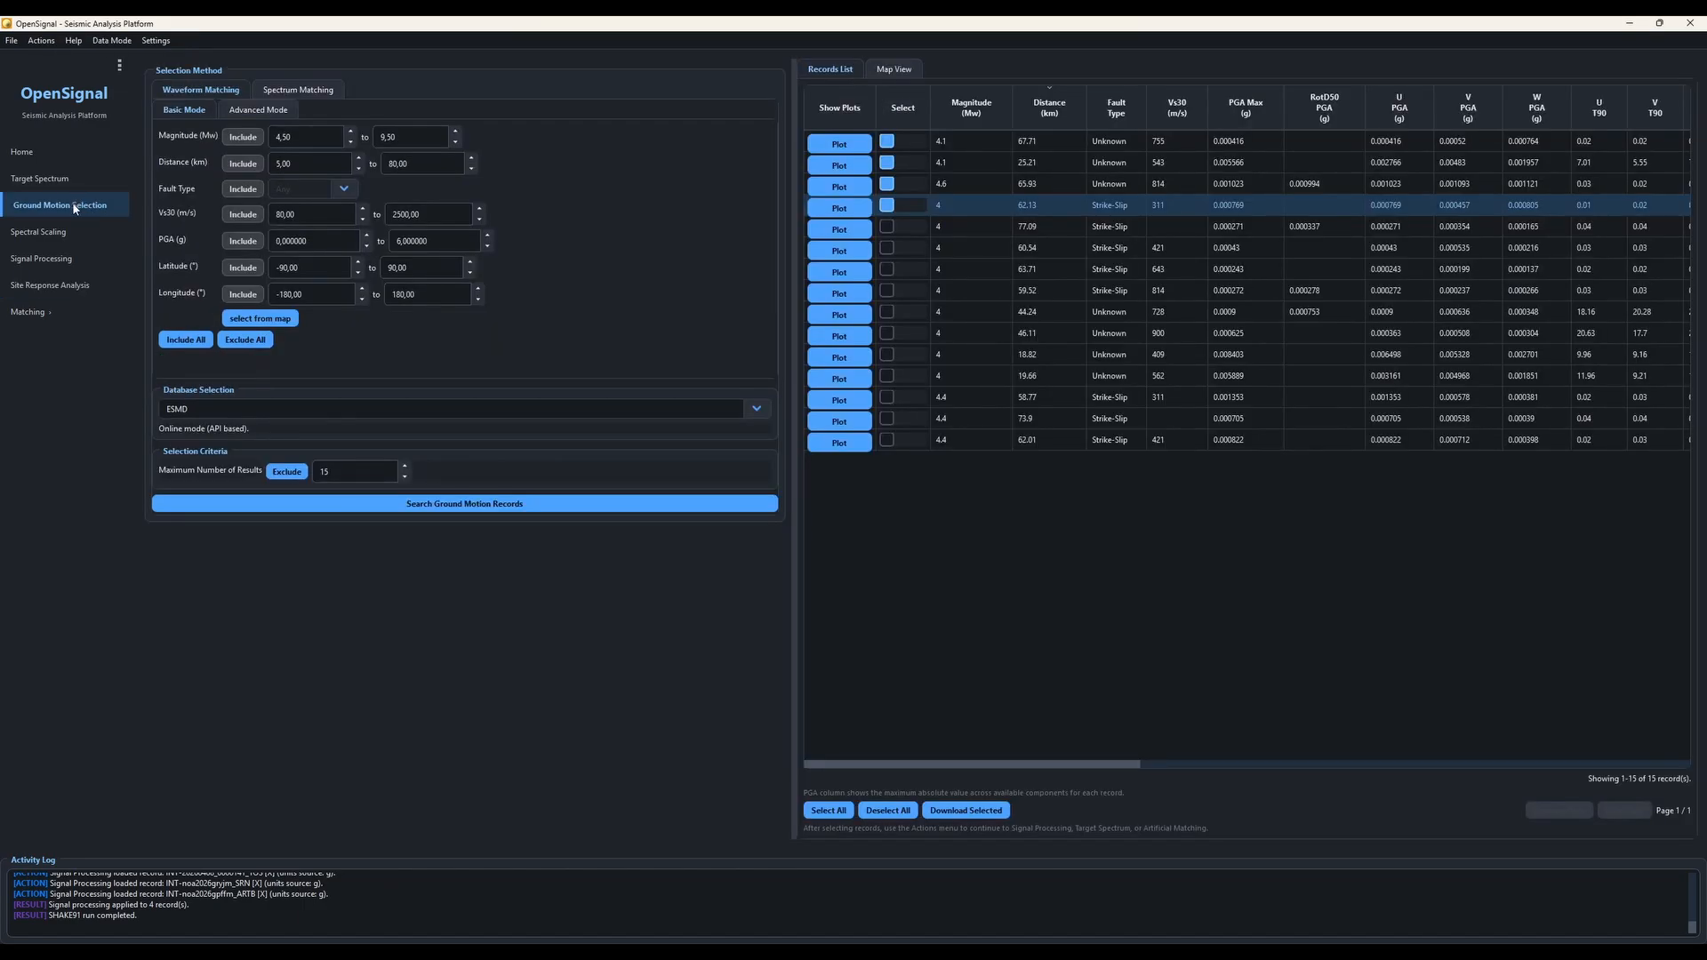
click(887, 184)
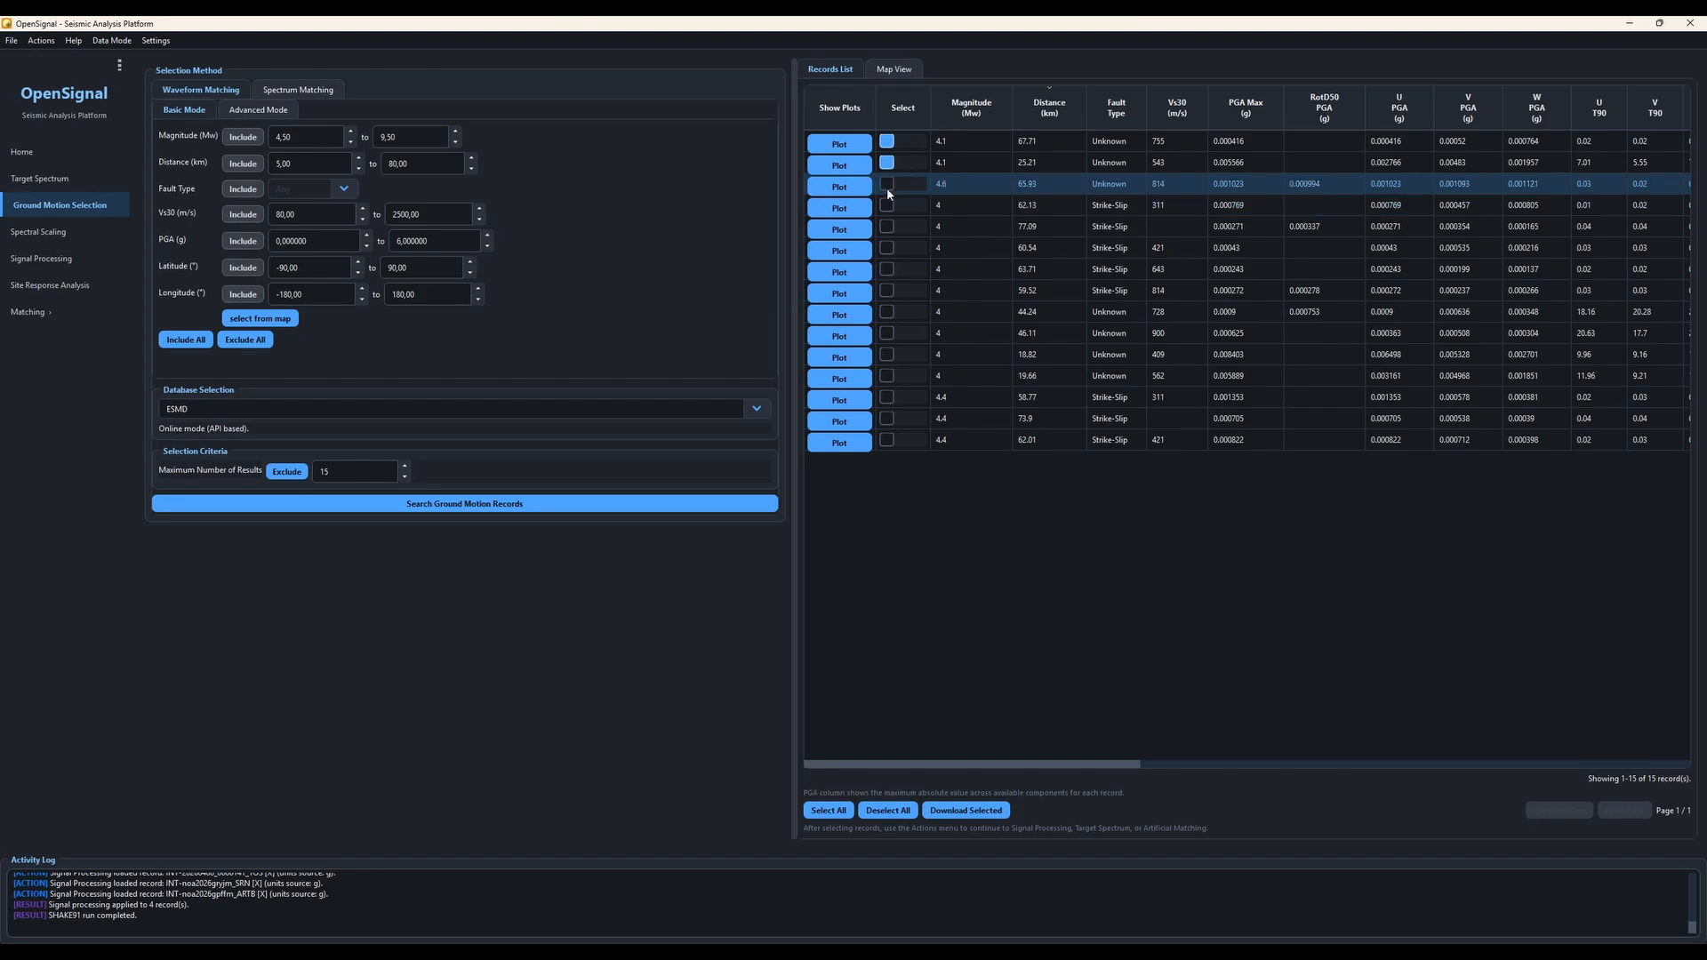
click(887, 164)
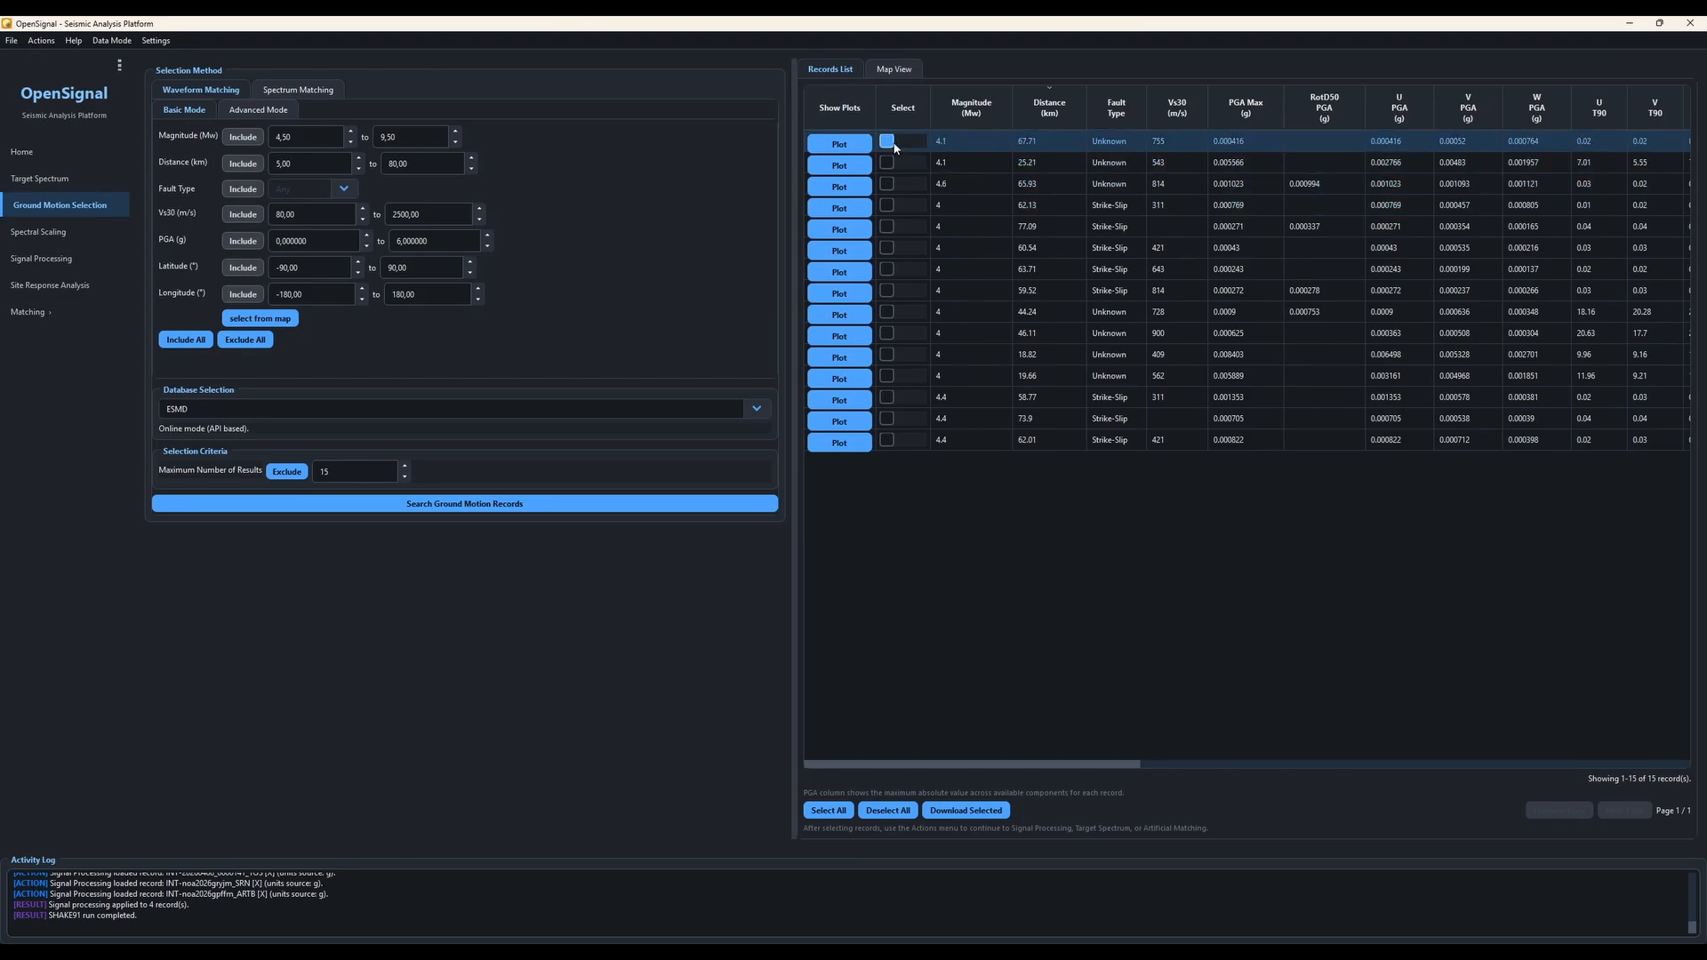
Step: Send the selected record to site response analysis using its Y component
click(42, 41)
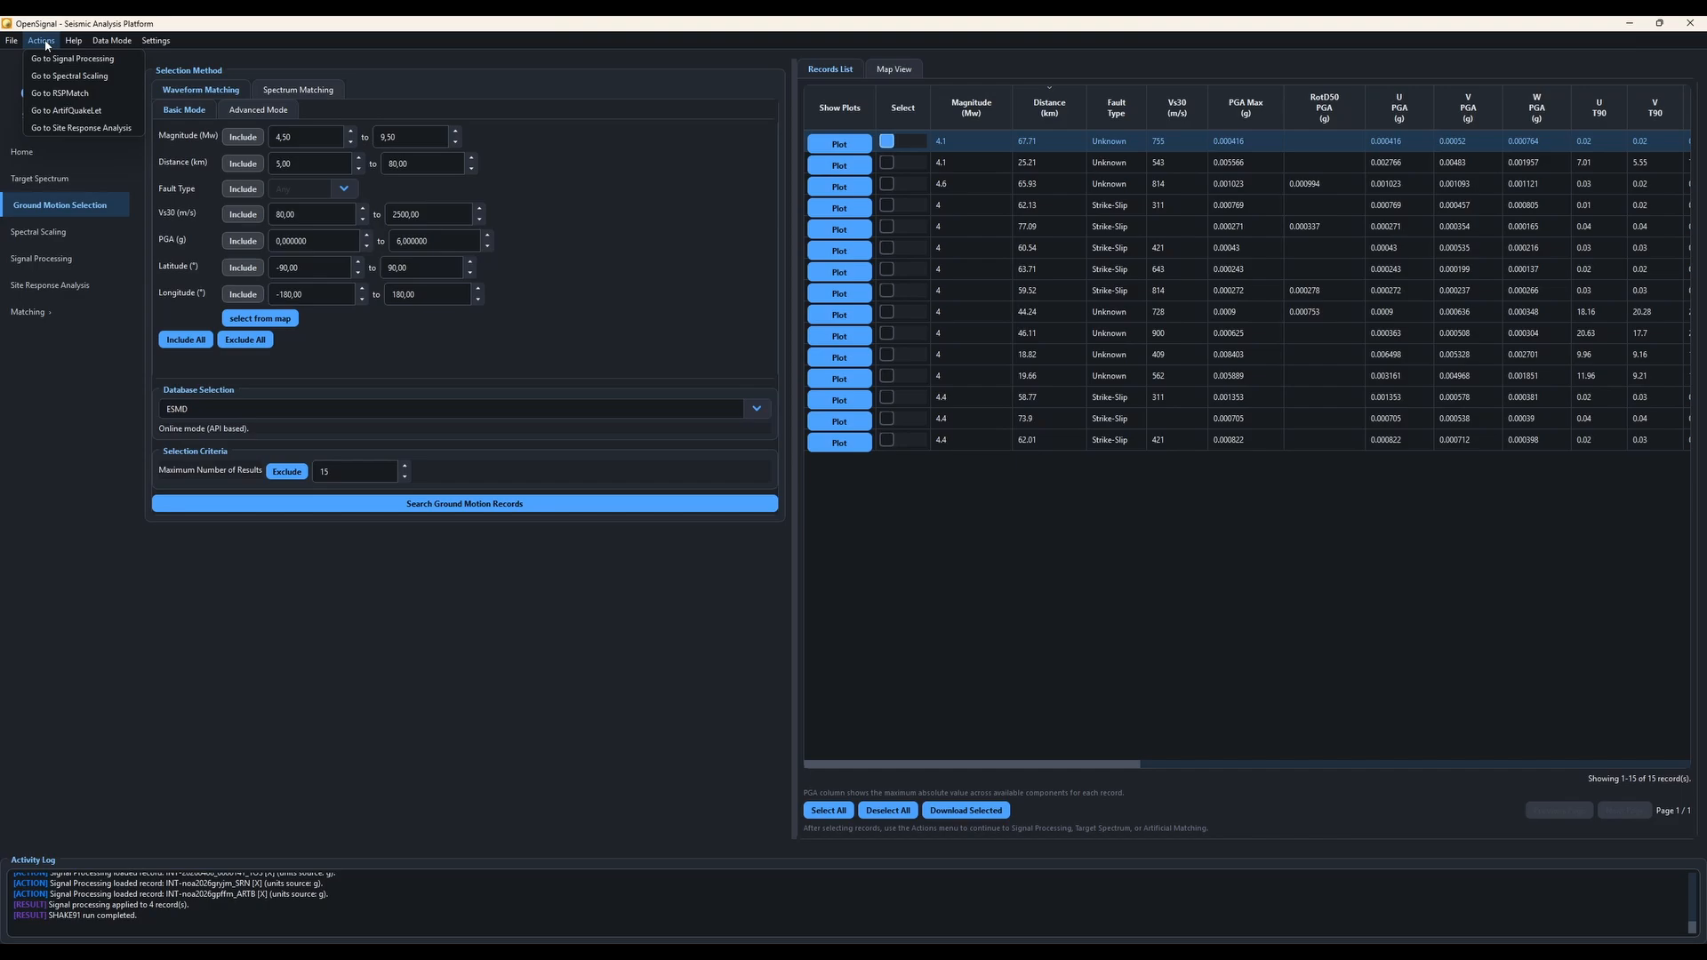
click(65, 129)
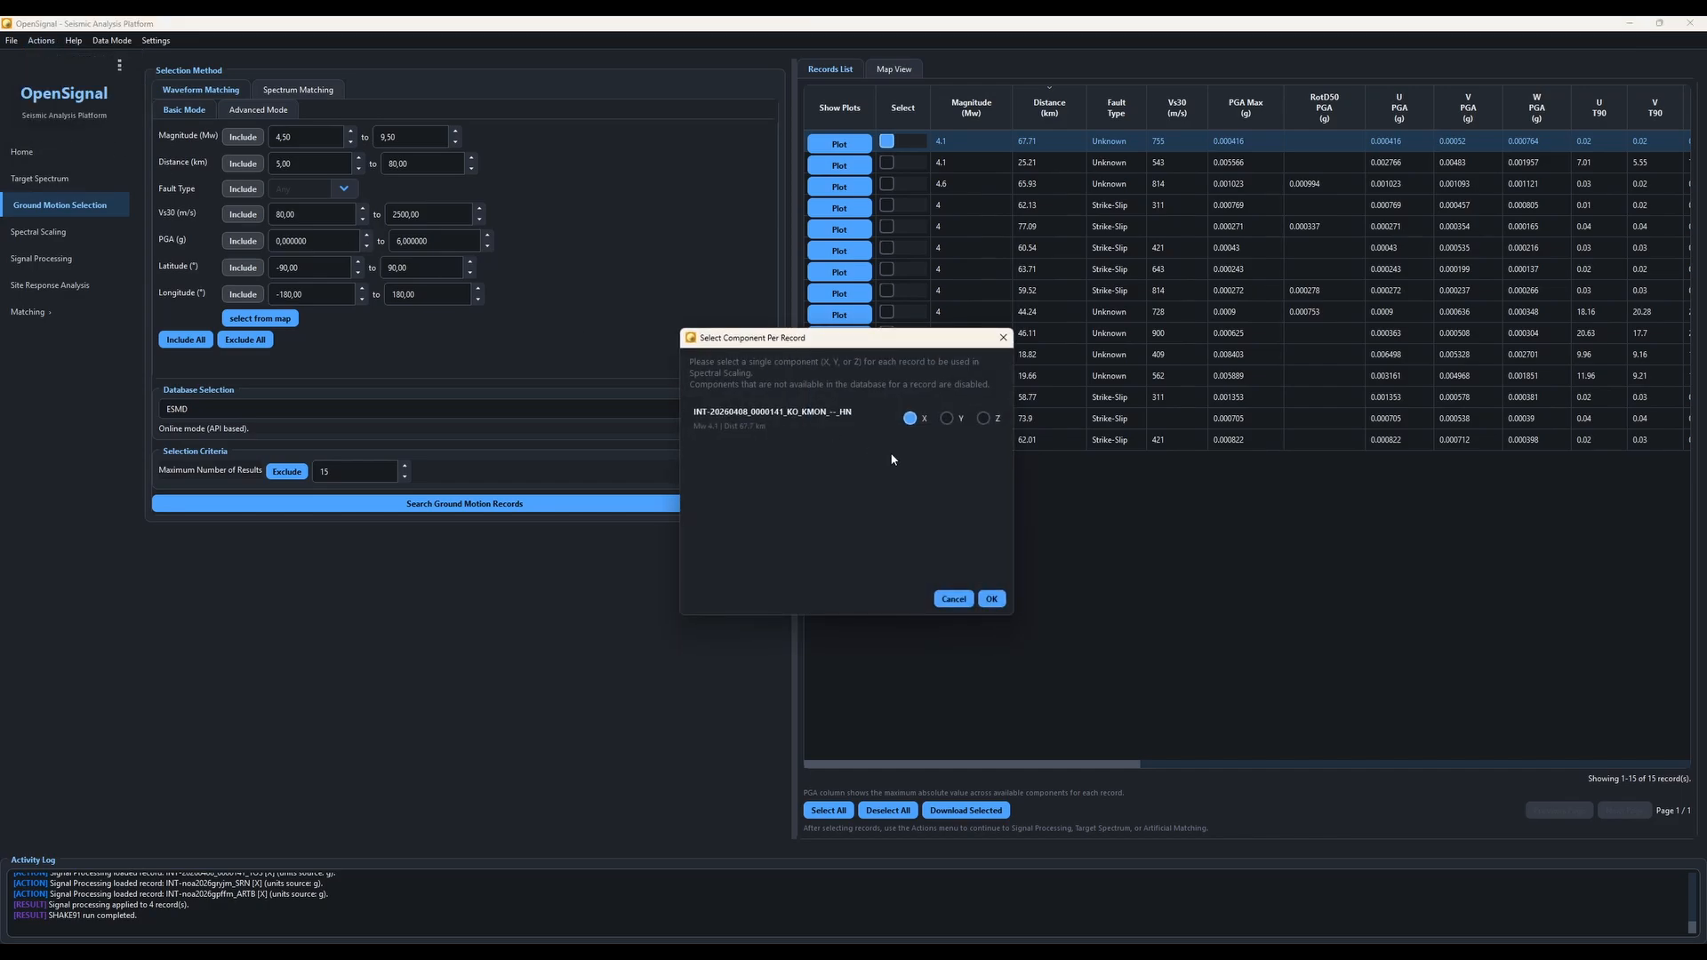
click(946, 418)
click(990, 598)
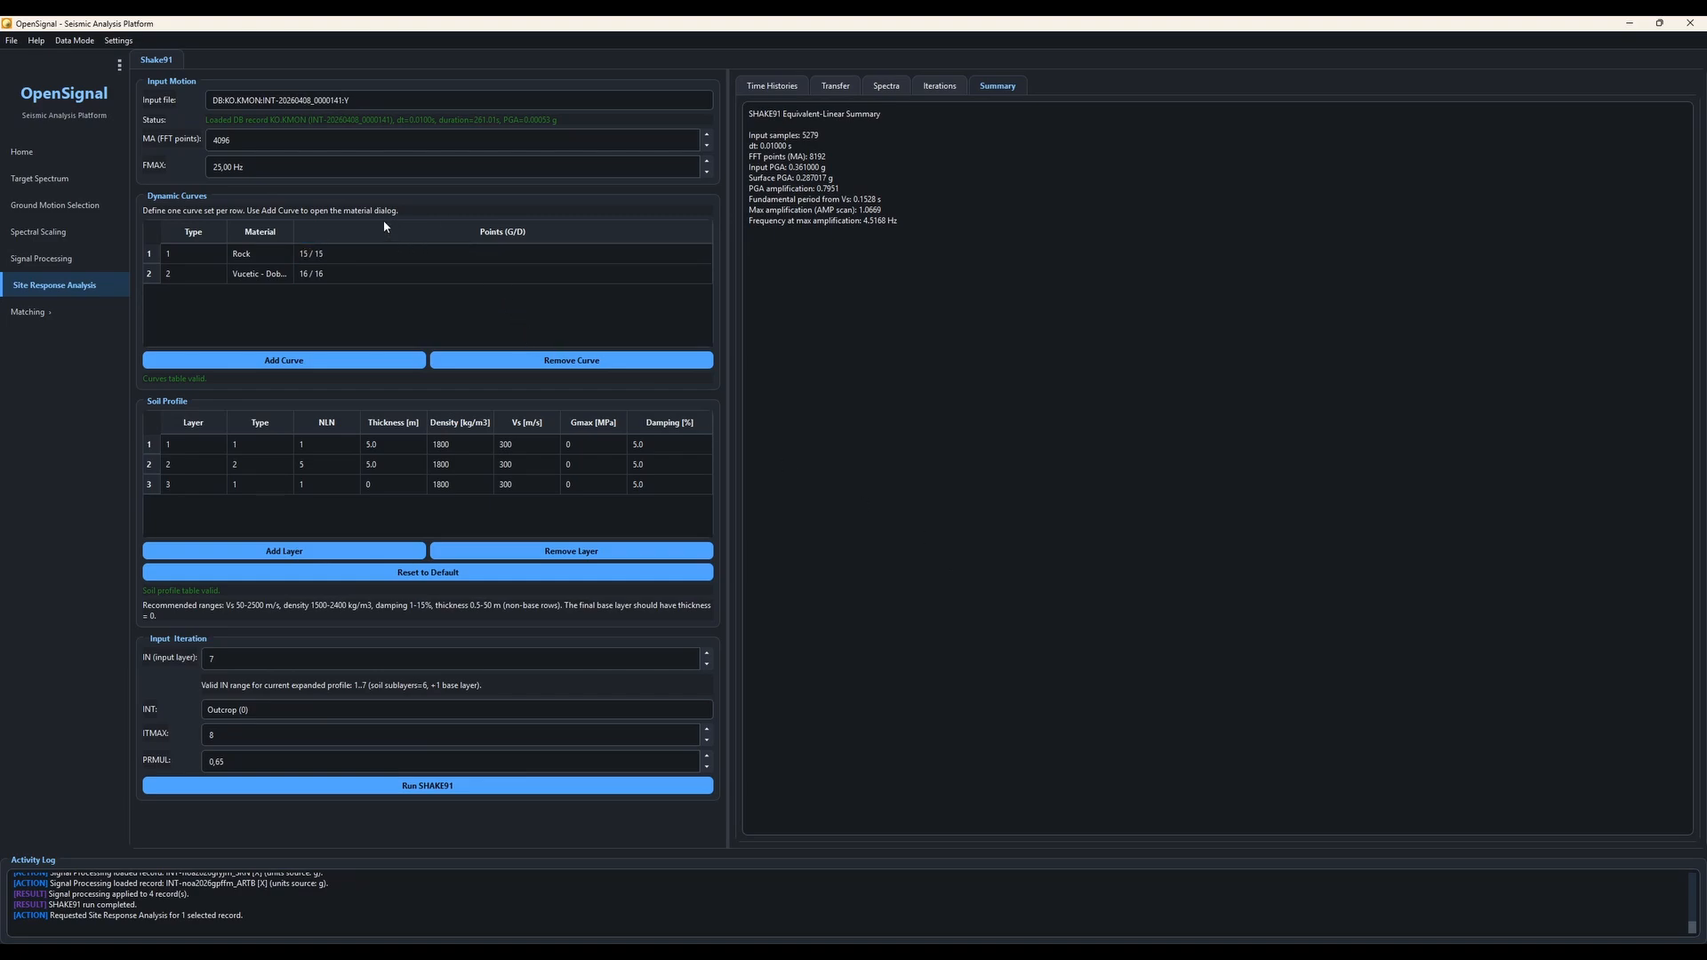
click(440, 256)
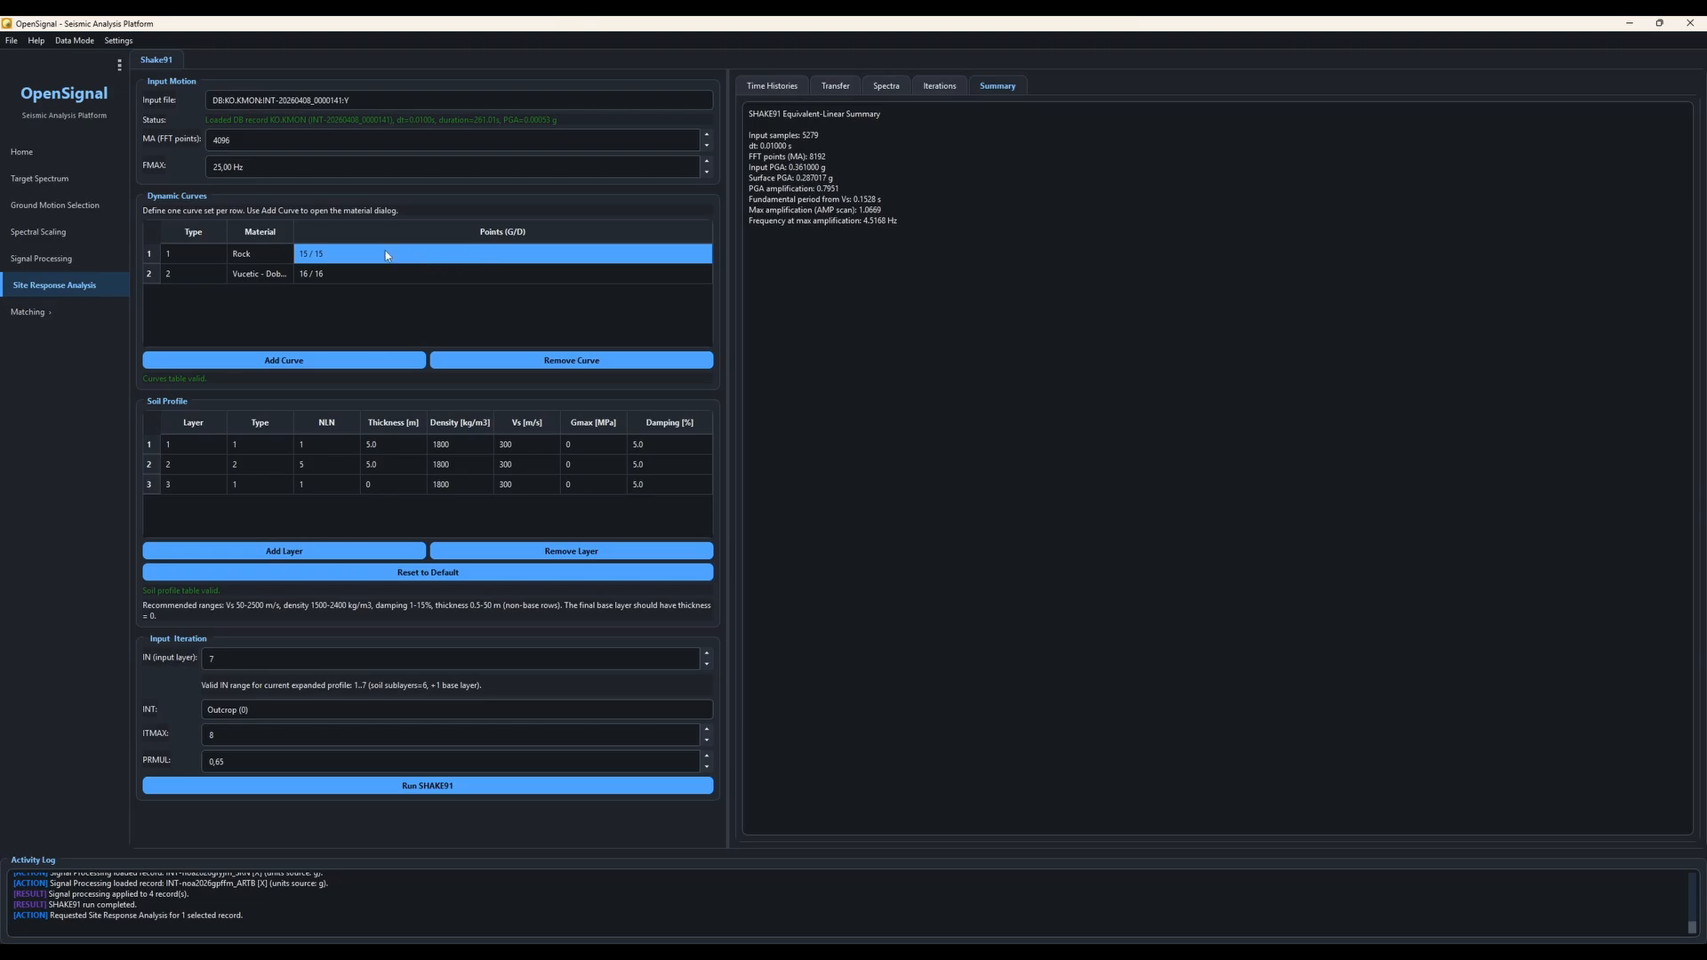